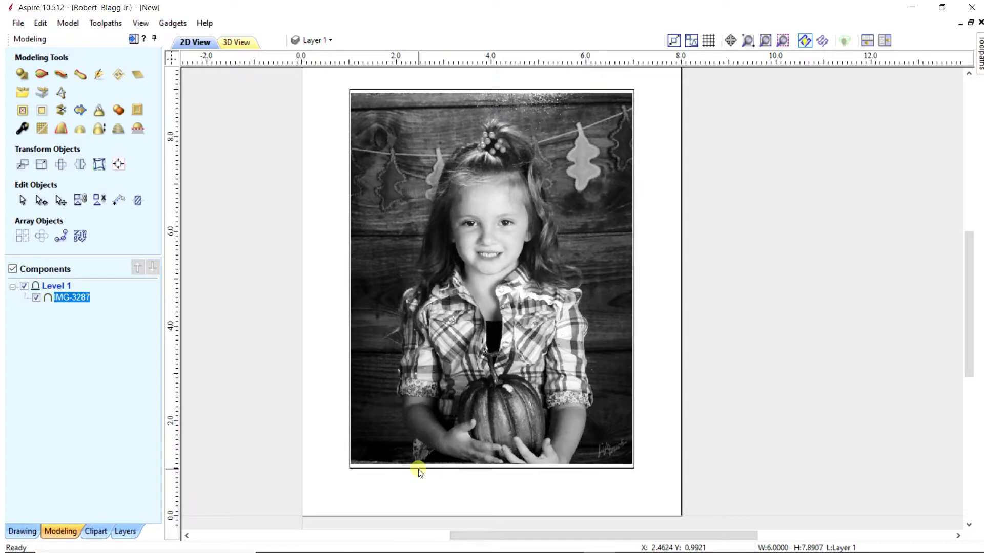
- Select the photo component and stretch its bottom edge down to meet the rectangle's border at Y 1.0
{"action": "scroll", "coordinate": [468, 432], "scroll_direction": "up", "scroll_amount": 2}
{"action": "left_click", "coordinate": [470, 436]}
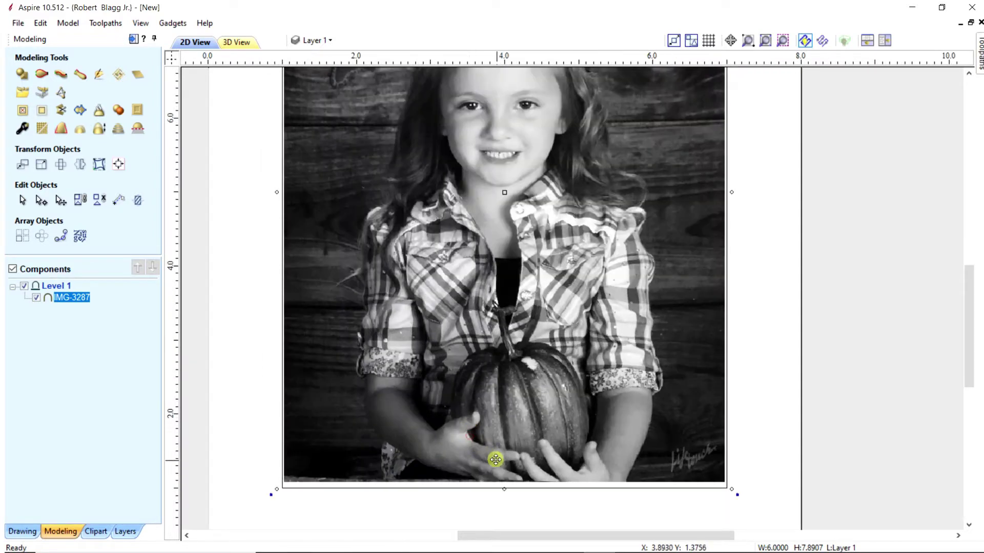
{"action": "scroll", "coordinate": [504, 489], "scroll_direction": "up", "scroll_amount": 3}
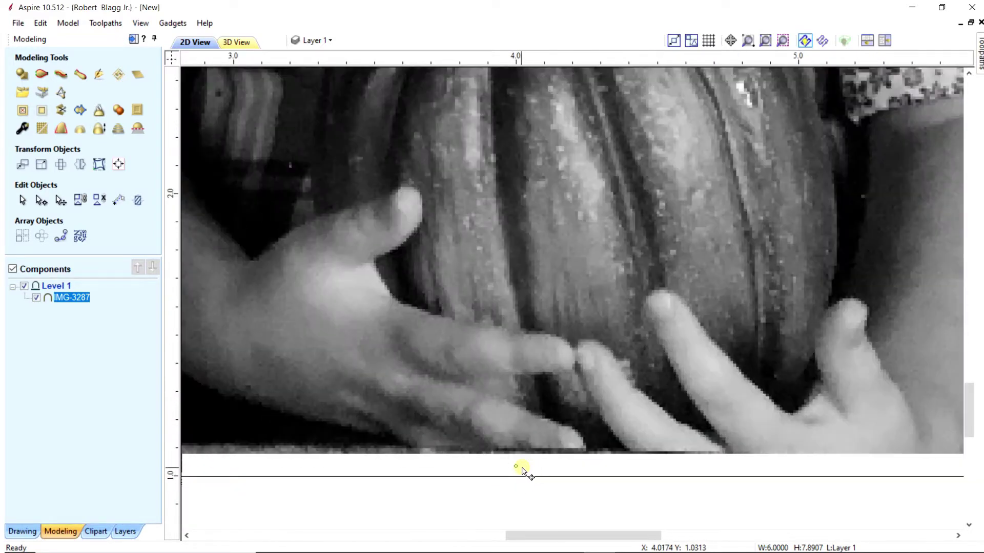
{"action": "left_click_drag", "start_coordinate": [517, 474], "coordinate": [518, 484]}
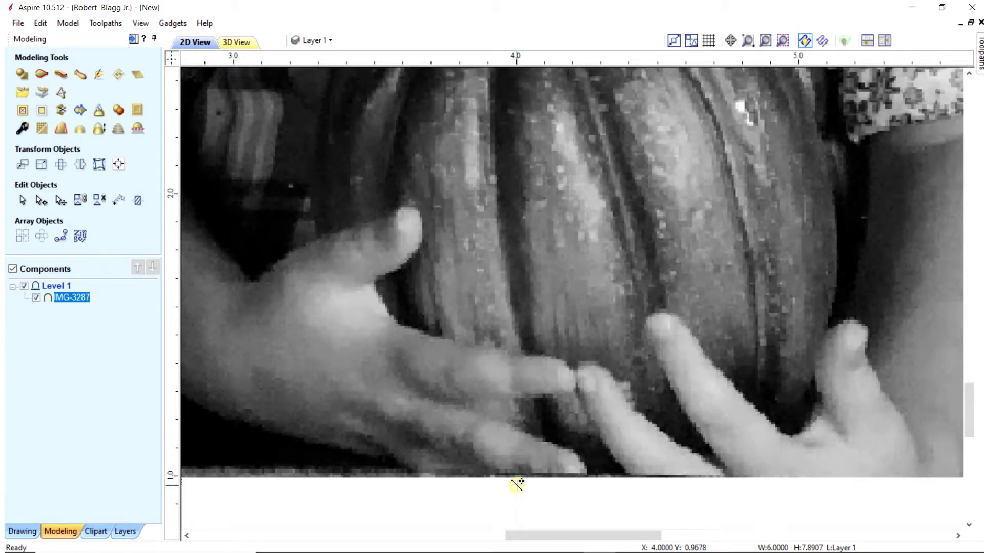
- Stretch the photo component's top edge up to meet the rectangle's border at Y 9.0
{"action": "scroll", "coordinate": [518, 484], "scroll_direction": "down", "scroll_amount": 2}
{"action": "scroll", "coordinate": [571, 437], "scroll_direction": "down", "scroll_amount": 2}
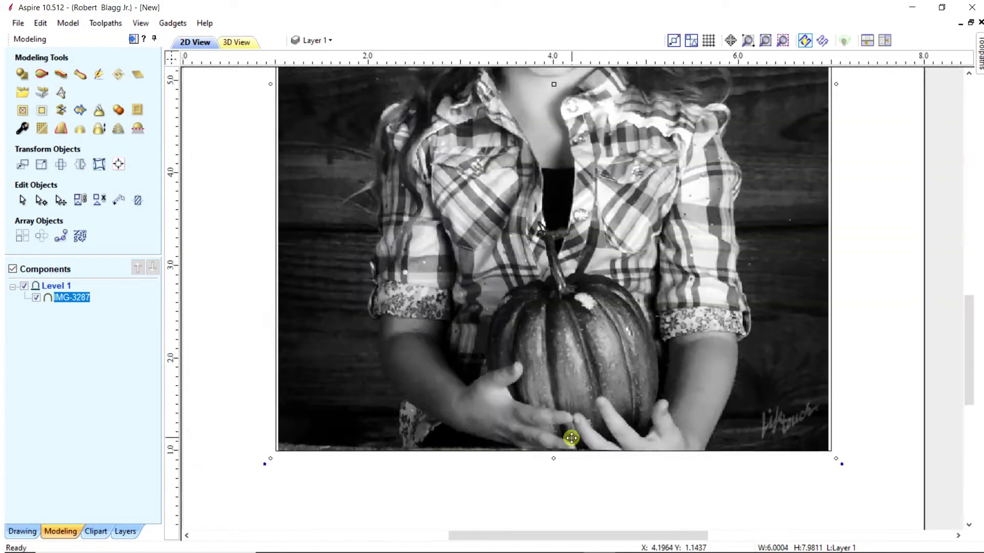
{"action": "scroll", "coordinate": [571, 437], "scroll_direction": "down", "scroll_amount": 2}
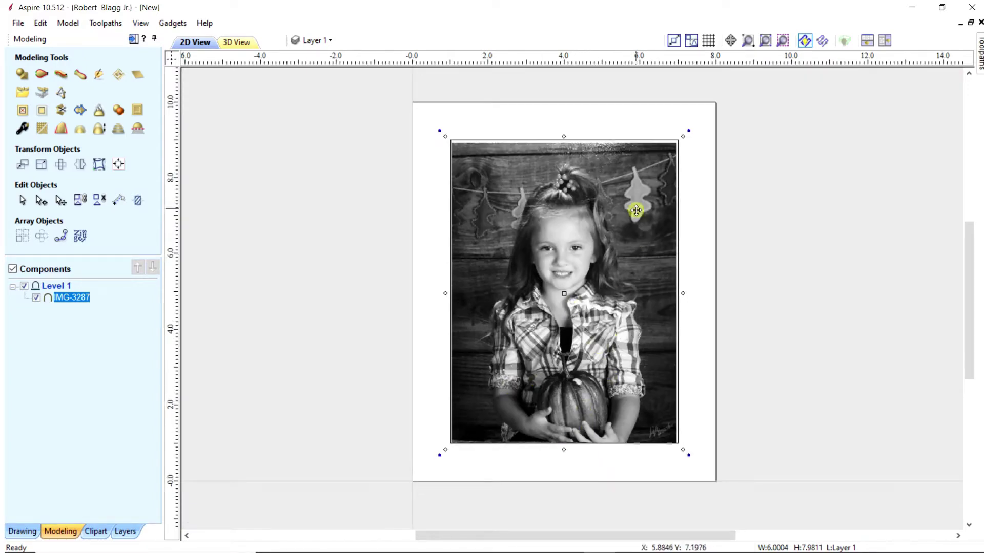
{"action": "scroll", "coordinate": [582, 125], "scroll_direction": "up", "scroll_amount": 4}
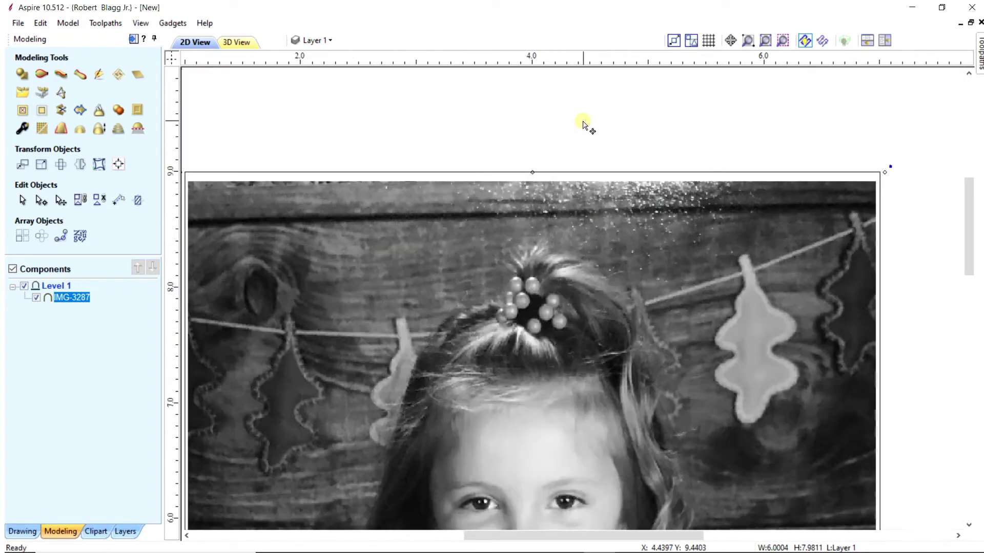
{"action": "scroll", "coordinate": [528, 178], "scroll_direction": "up", "scroll_amount": 3}
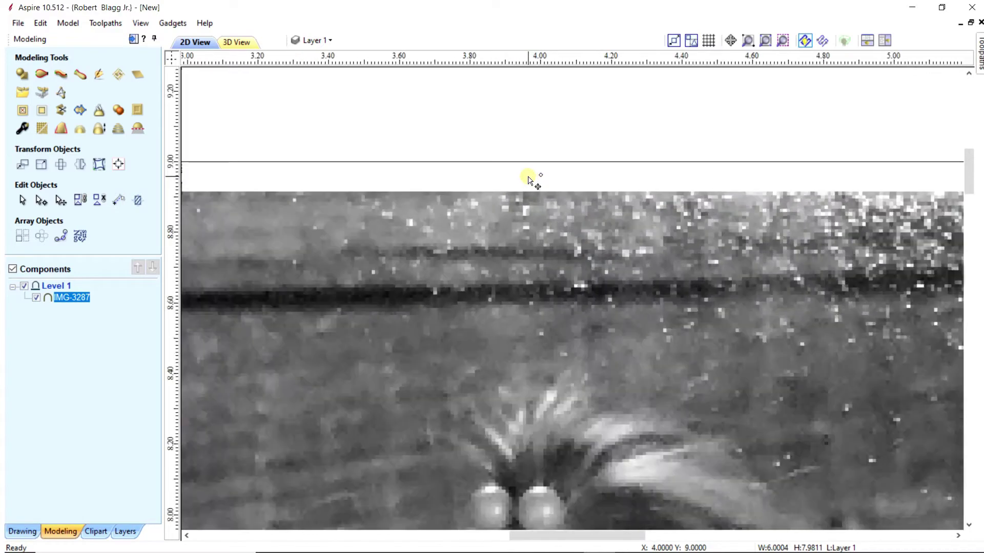
{"action": "scroll", "coordinate": [528, 179], "scroll_direction": "up", "scroll_amount": 1}
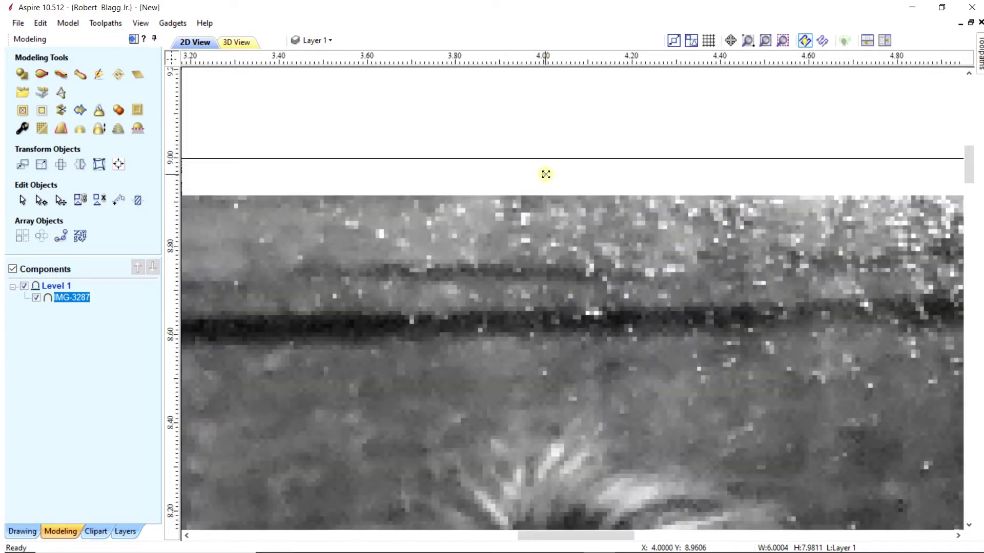
{"action": "left_click_drag", "start_coordinate": [545, 174], "coordinate": [552, 147]}
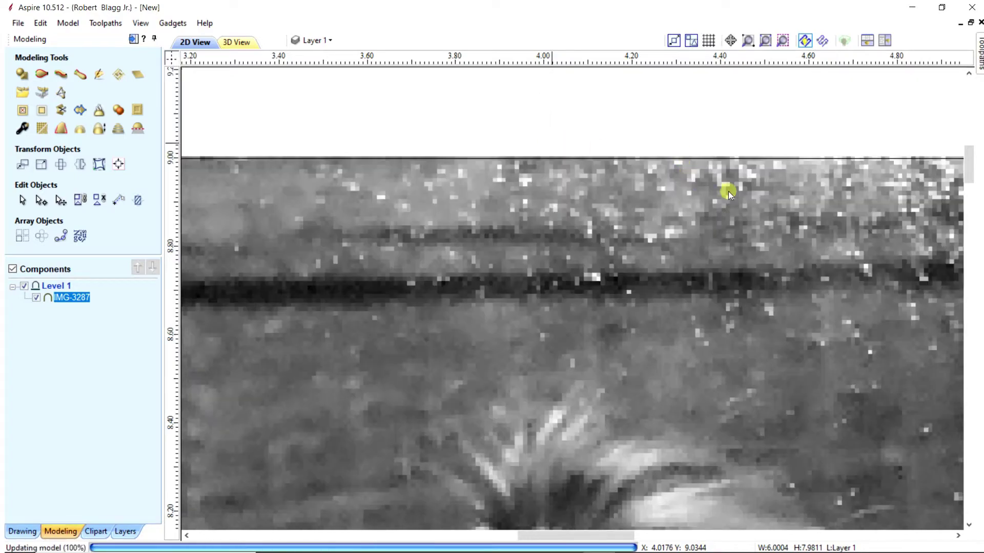
- Stretch the photo component's right edge outward to meet the rectangle's border at X 7.0
{"action": "scroll", "coordinate": [753, 182], "scroll_direction": "down", "scroll_amount": 5}
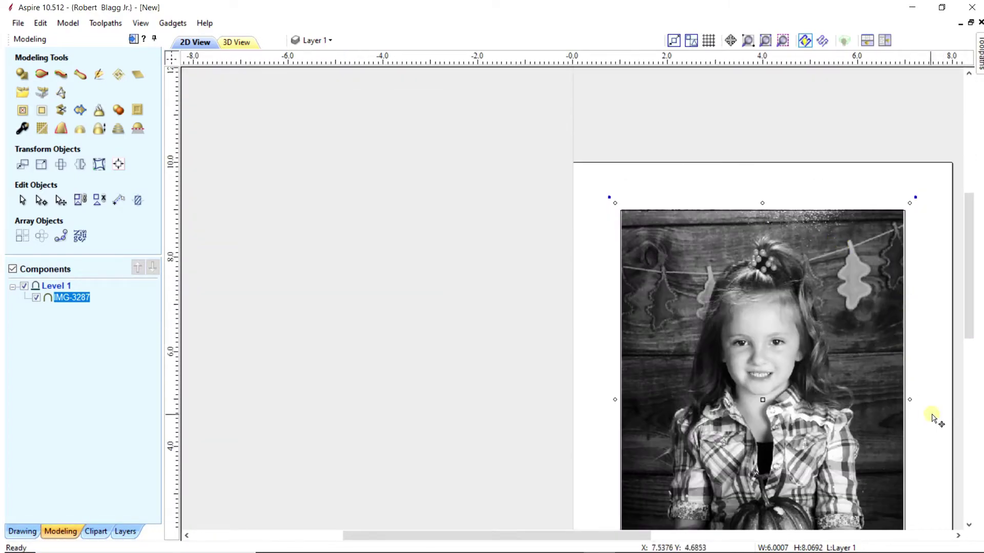
{"action": "scroll", "coordinate": [931, 425], "scroll_direction": "up", "scroll_amount": 3}
{"action": "scroll", "coordinate": [932, 425], "scroll_direction": "up", "scroll_amount": 3}
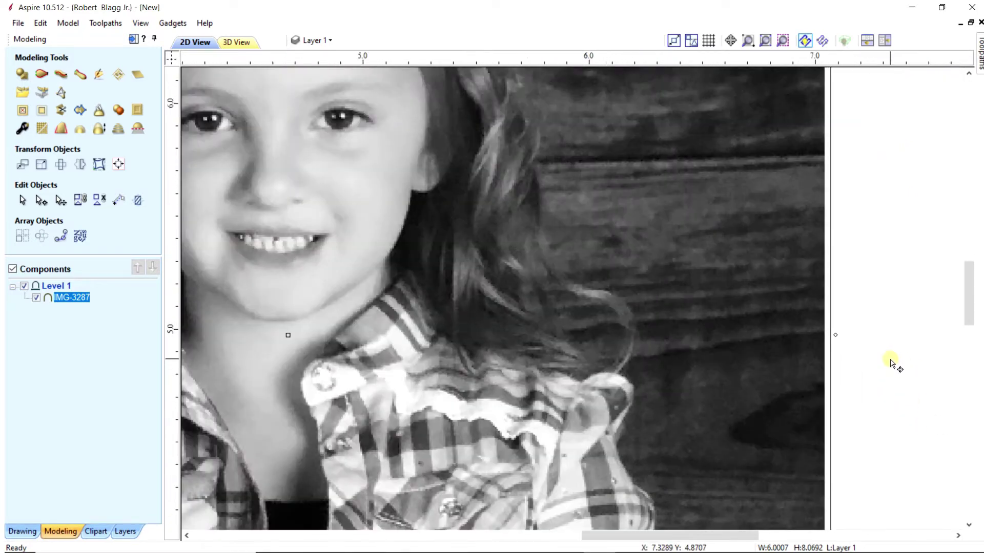
{"action": "scroll", "coordinate": [887, 361], "scroll_direction": "up", "scroll_amount": 3}
{"action": "scroll", "coordinate": [772, 309], "scroll_direction": "up", "scroll_amount": 2}
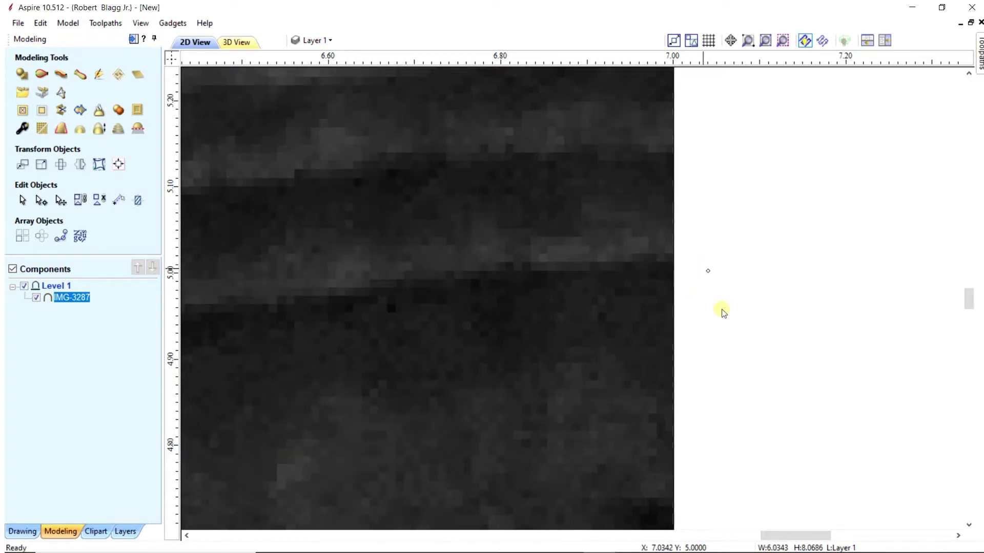
- Stretch the photo component's left edge outward to meet the rectangle's border at X 1.0
{"action": "scroll", "coordinate": [722, 313], "scroll_direction": "down", "scroll_amount": 3}
{"action": "scroll", "coordinate": [722, 311], "scroll_direction": "down", "scroll_amount": 5}
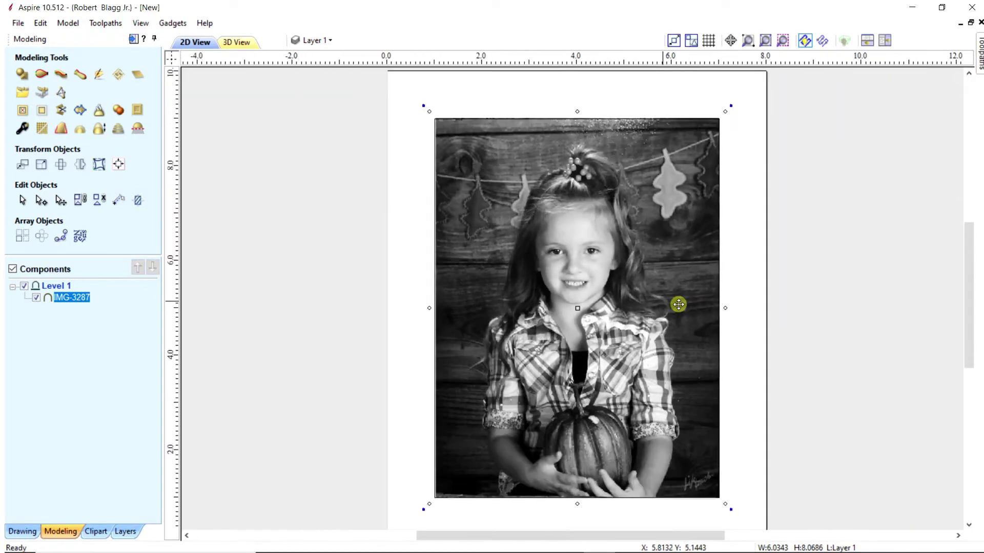
{"action": "scroll", "coordinate": [395, 307], "scroll_direction": "up", "scroll_amount": 5}
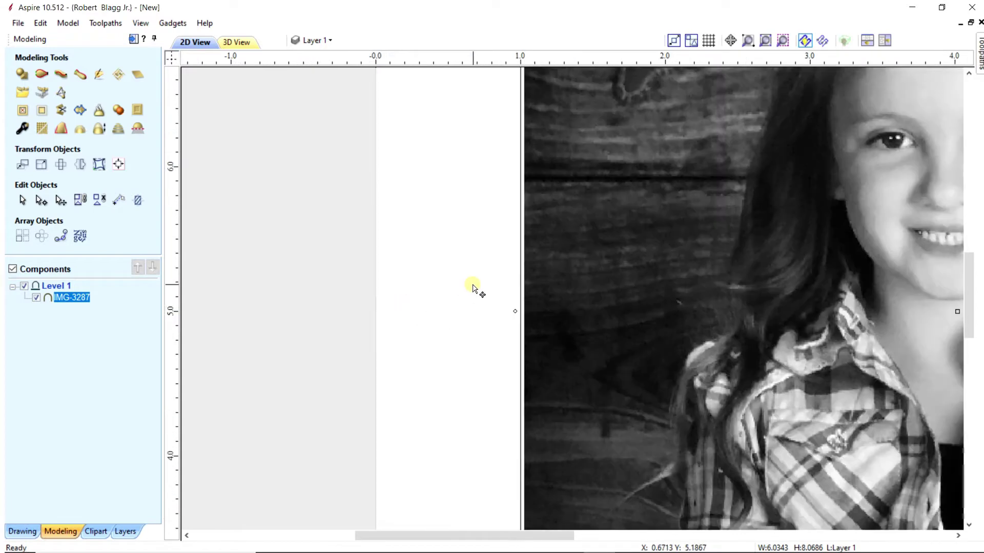
{"action": "scroll", "coordinate": [482, 285], "scroll_direction": "up", "scroll_amount": 2}
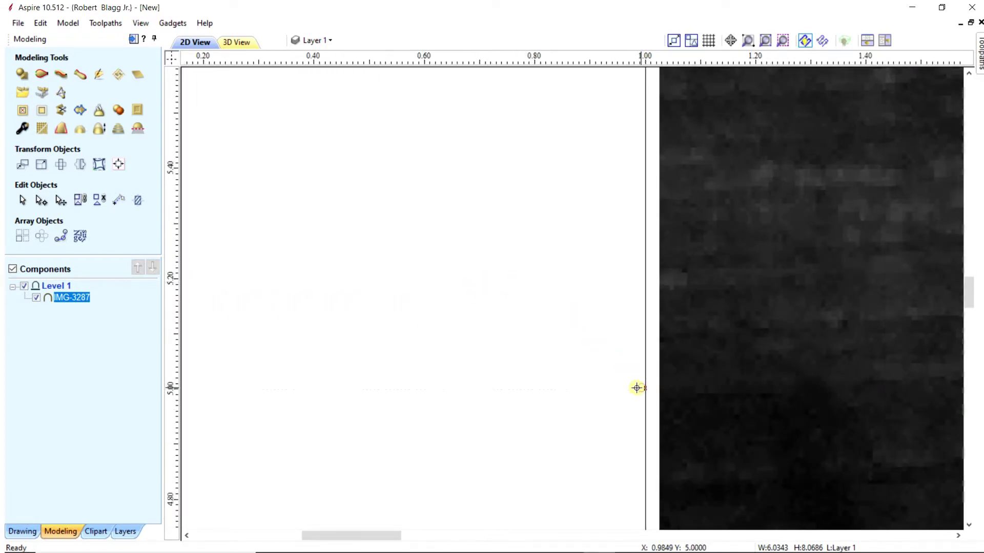
{"action": "left_click_drag", "start_coordinate": [636, 388], "coordinate": [629, 385]}
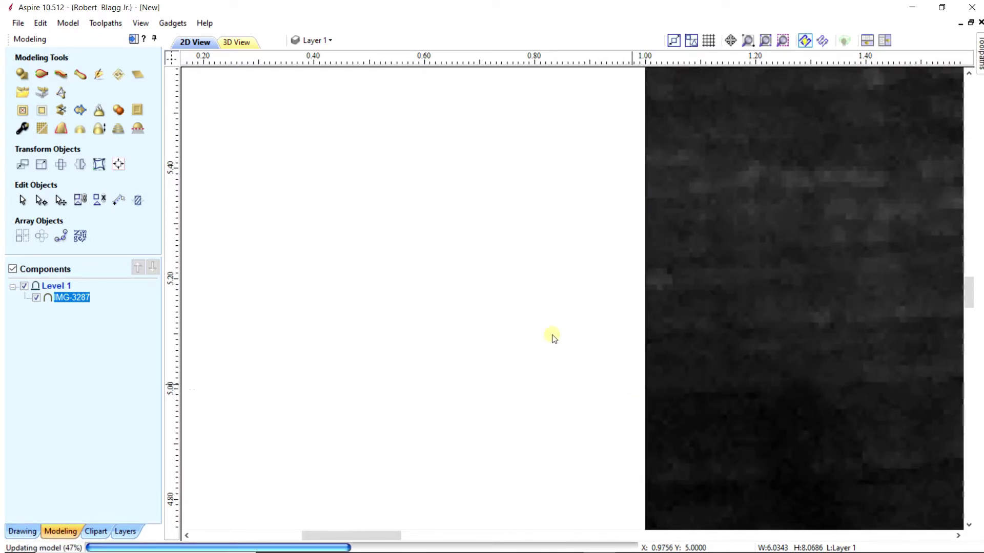
- Open the component properties of IMG-3287 and show the relief in the 3D view
{"action": "scroll", "coordinate": [589, 325], "scroll_direction": "down", "scroll_amount": 5}
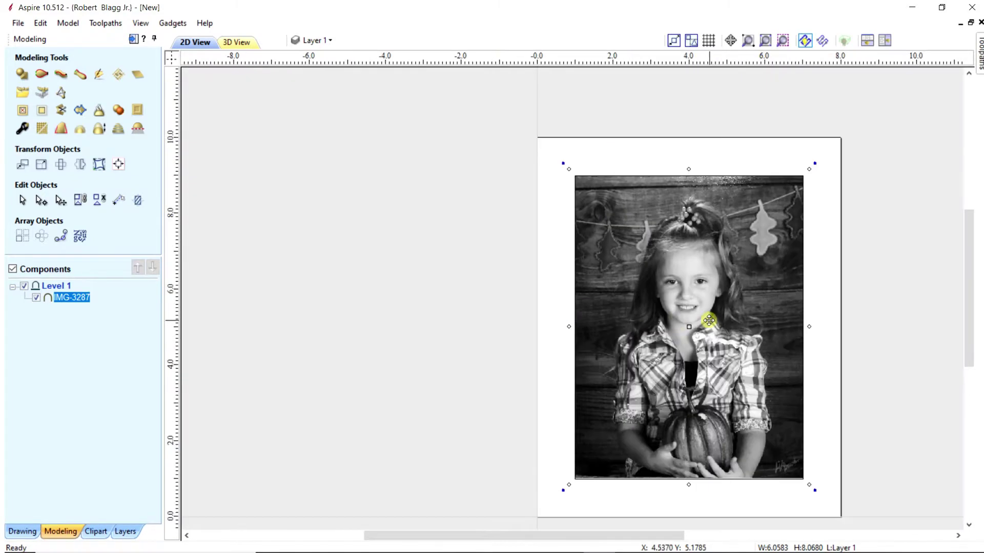
{"action": "scroll", "coordinate": [773, 369], "scroll_direction": "down", "scroll_amount": 2}
{"action": "scroll", "coordinate": [635, 454], "scroll_direction": "up", "scroll_amount": 2}
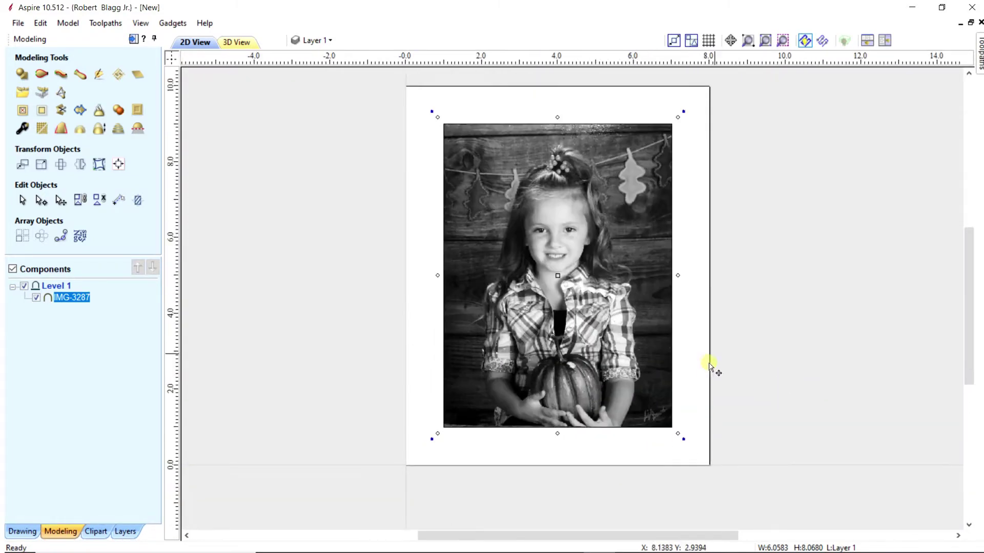
{"action": "scroll", "coordinate": [710, 365], "scroll_direction": "up", "scroll_amount": 1}
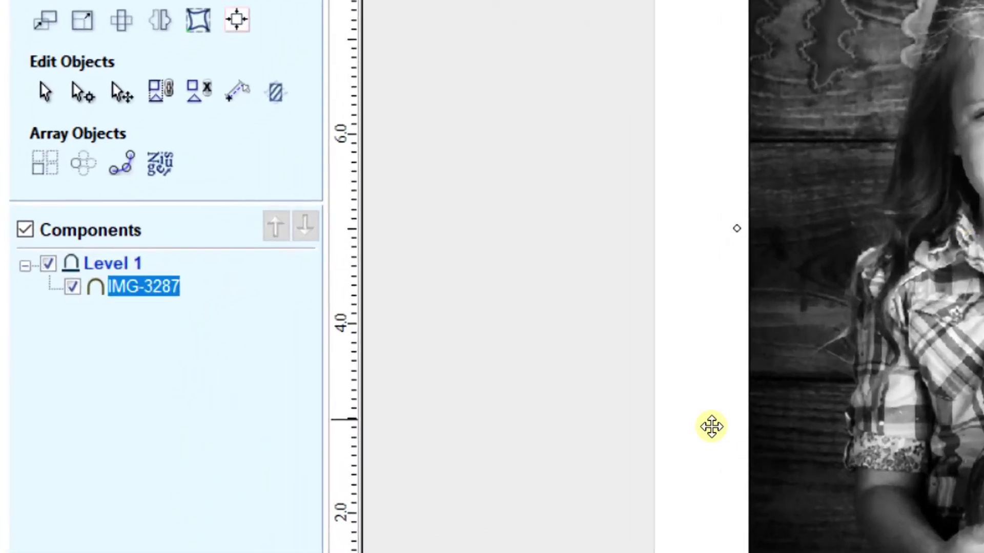
{"action": "mouse_move", "coordinate": [90, 288]}
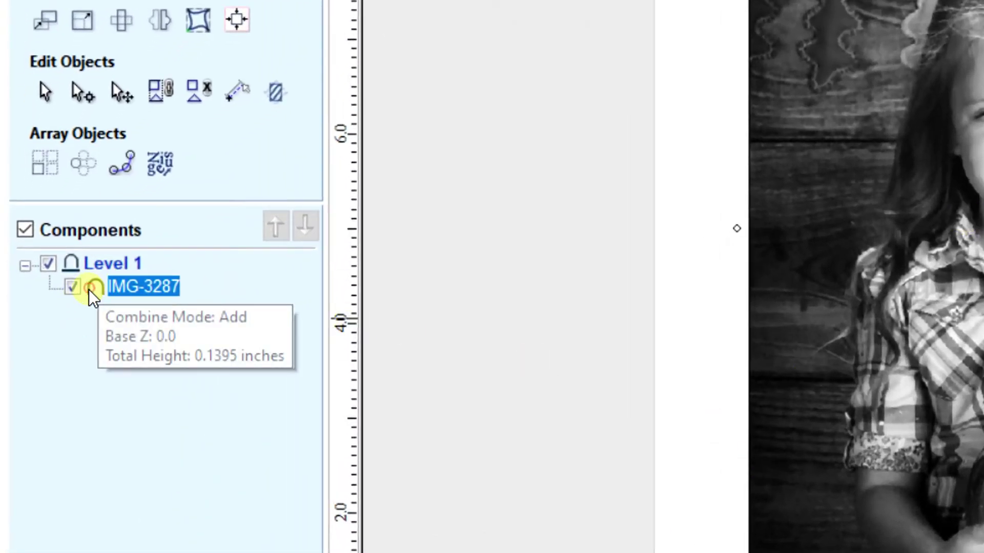
{"action": "double_click", "coordinate": [90, 283]}
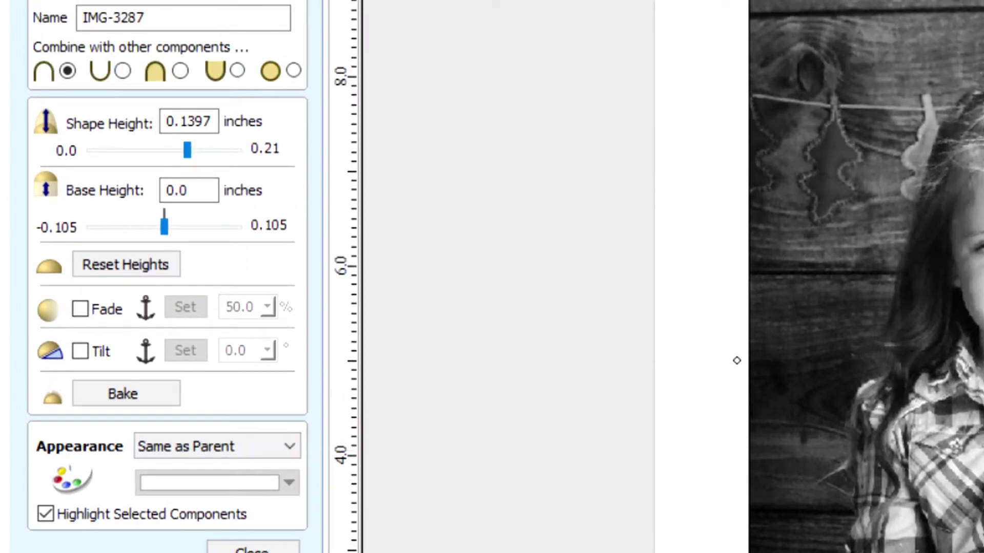
{"action": "key", "text": "F3"}
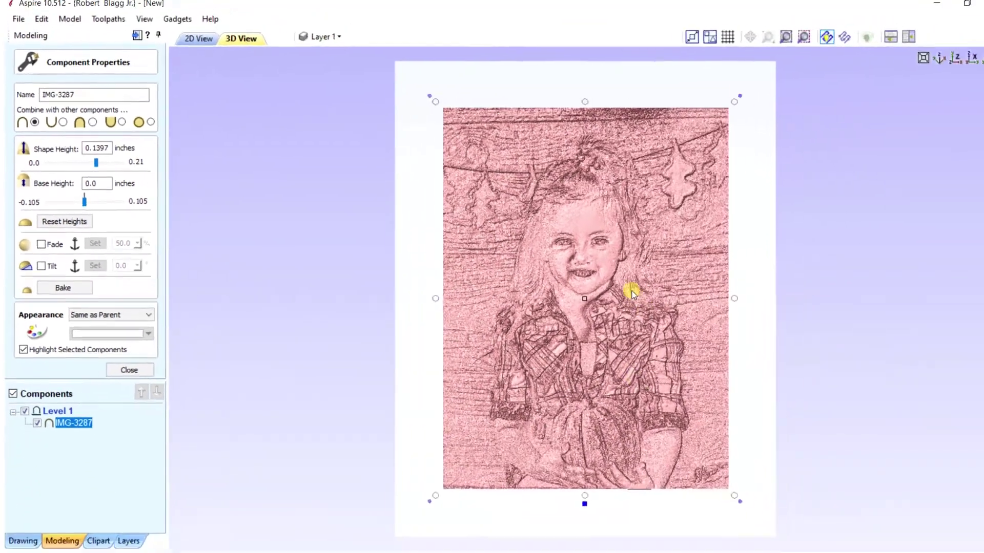
{"action": "left_click_drag", "start_coordinate": [630, 287], "coordinate": [622, 326]}
{"action": "left_click", "coordinate": [128, 364]}
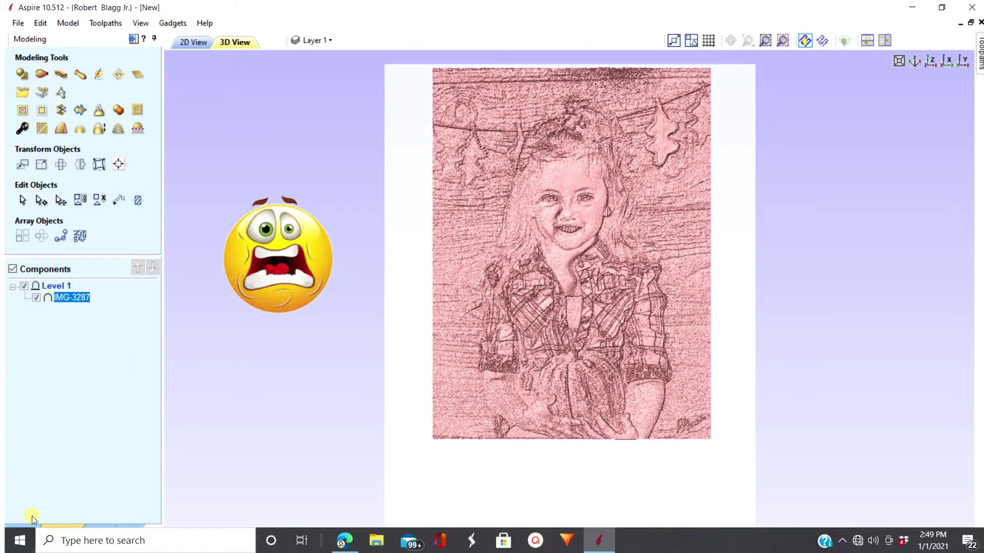
{"action": "left_click", "coordinate": [25, 531]}
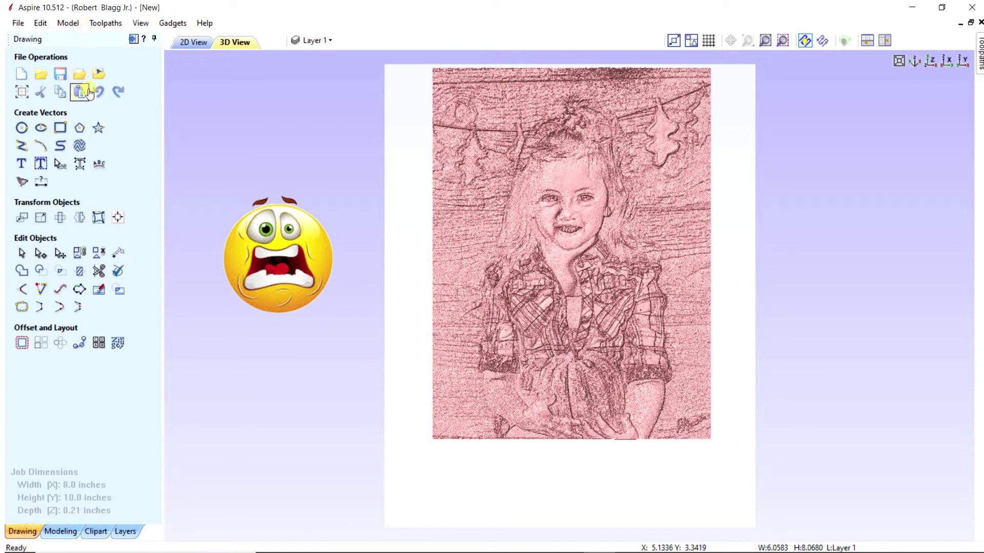
{"action": "left_click", "coordinate": [96, 95]}
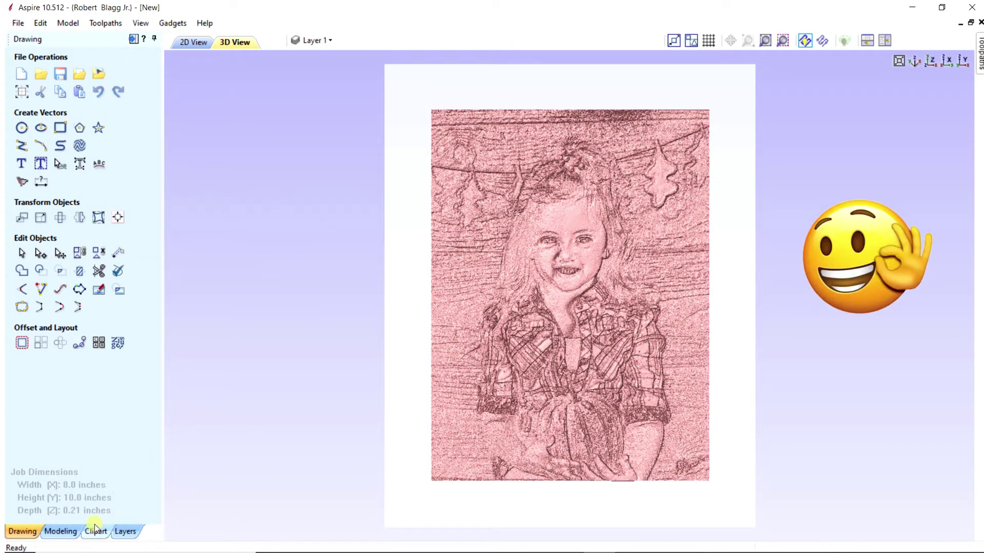
- Reopen the component properties of IMG-3287 and examine the relief's surface detail on the face and shirt in 3D
{"action": "left_click", "coordinate": [75, 531]}
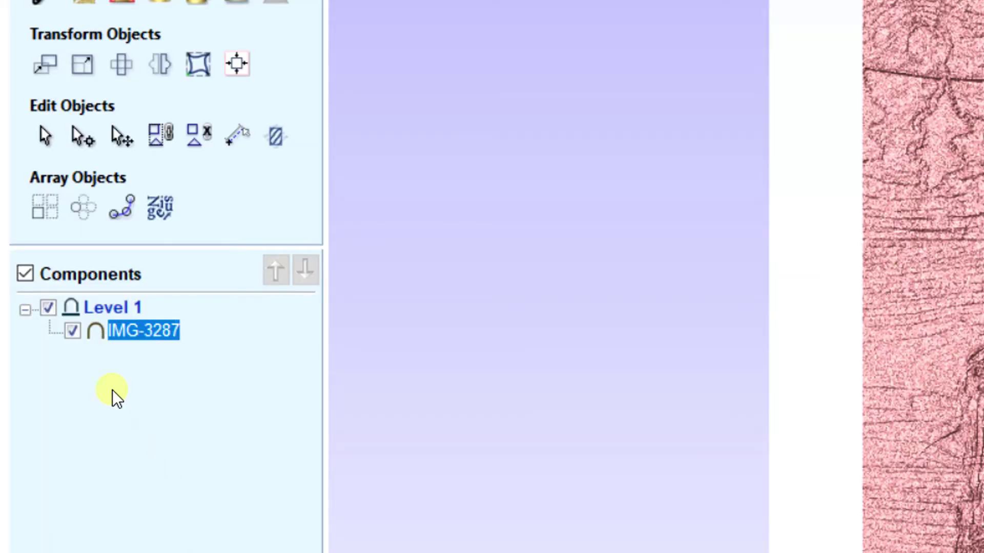
{"action": "double_click", "coordinate": [94, 336]}
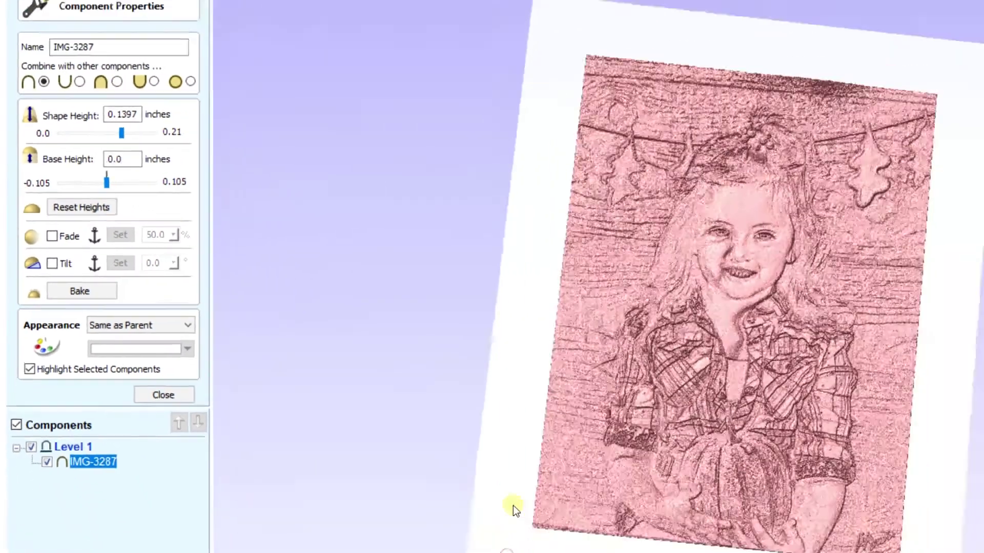
{"action": "left_click_drag", "start_coordinate": [376, 397], "coordinate": [668, 296]}
{"action": "scroll", "coordinate": [668, 297], "scroll_direction": "up", "scroll_amount": 1}
{"action": "scroll", "coordinate": [585, 328], "scroll_direction": "up", "scroll_amount": 1}
{"action": "scroll", "coordinate": [661, 305], "scroll_direction": "up", "scroll_amount": 1}
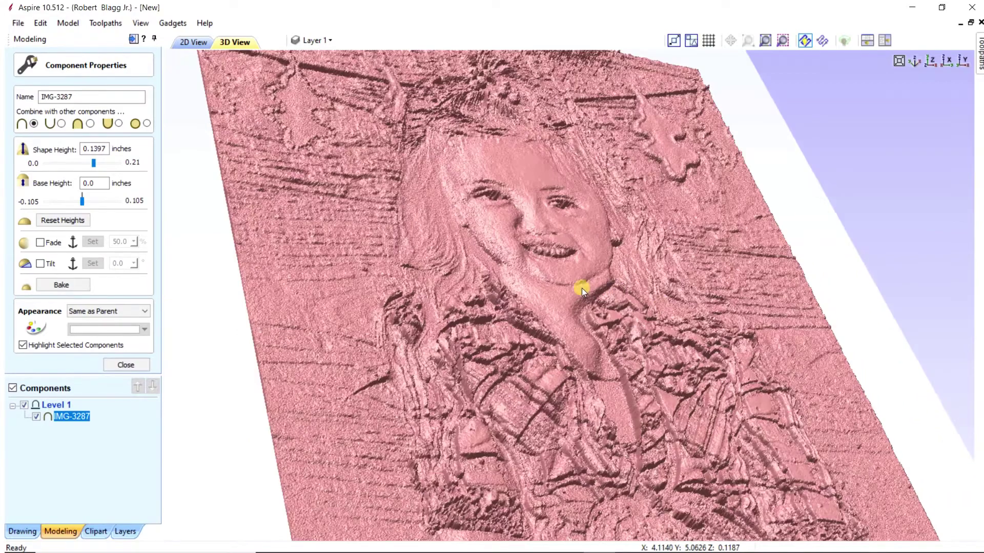
{"action": "scroll", "coordinate": [582, 288], "scroll_direction": "up", "scroll_amount": 1}
{"action": "left_click_drag", "start_coordinate": [545, 315], "coordinate": [653, 321]}
{"action": "scroll", "coordinate": [653, 321], "scroll_direction": "up", "scroll_amount": 4}
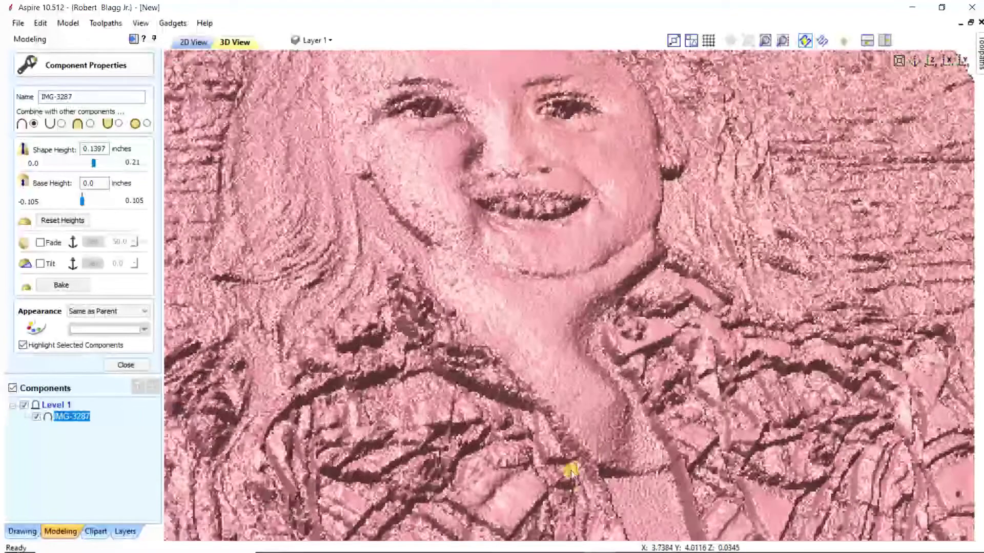
{"action": "left_click_drag", "start_coordinate": [570, 470], "coordinate": [532, 350]}
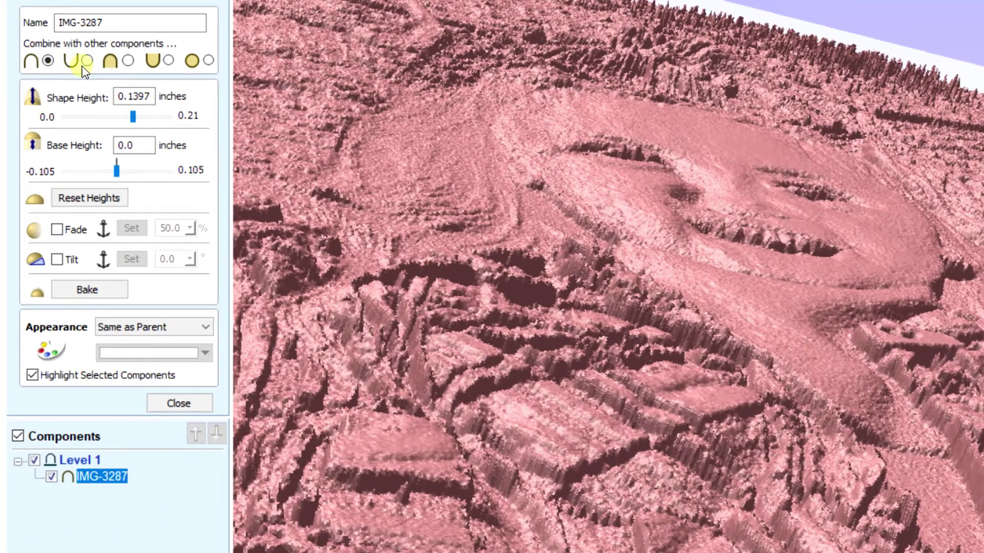
- Set the component's combine mode to Subtract and inspect the recessed relief in 3D
{"action": "left_click", "coordinate": [88, 60]}
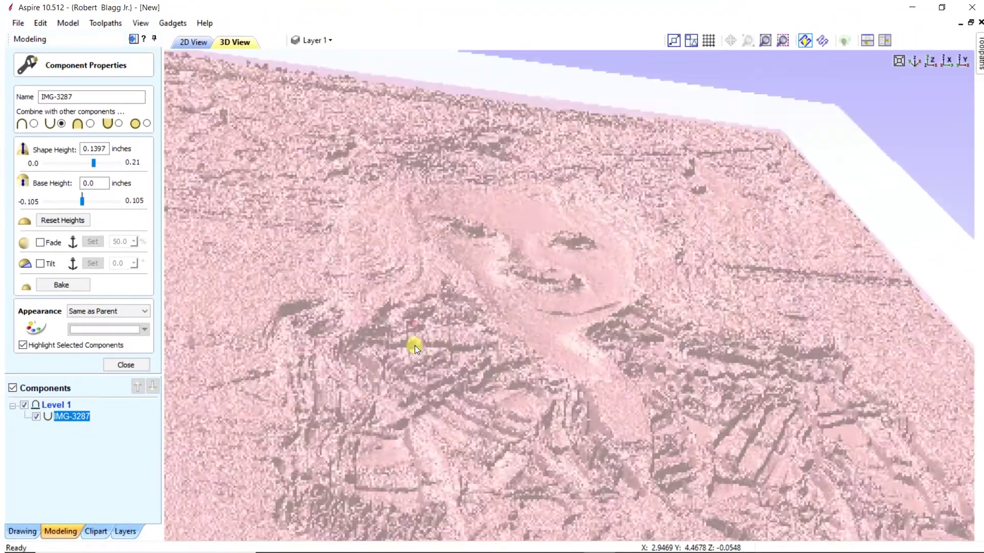
{"action": "scroll", "coordinate": [503, 279], "scroll_direction": "up", "scroll_amount": 2}
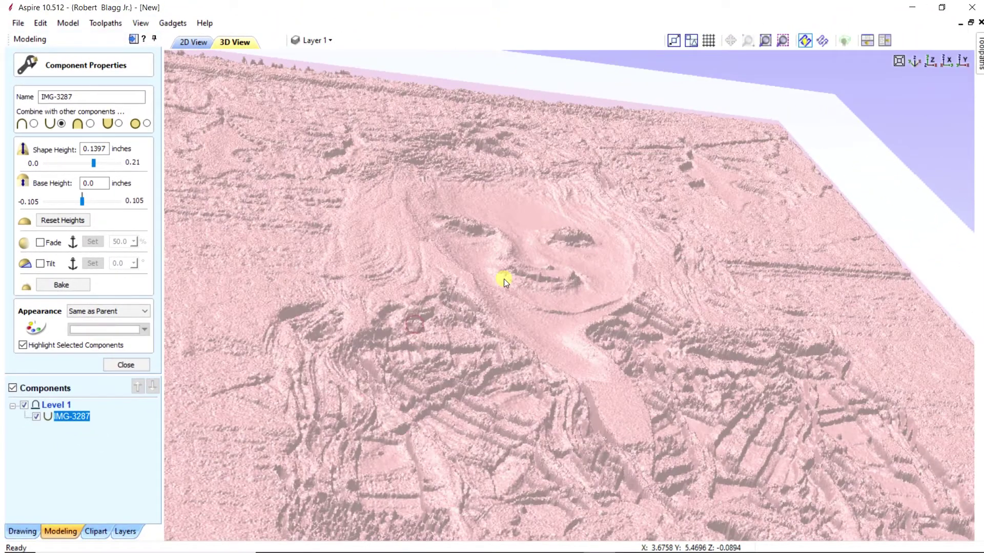
{"action": "scroll", "coordinate": [533, 301], "scroll_direction": "up", "scroll_amount": 4}
{"action": "left_click_drag", "start_coordinate": [527, 317], "coordinate": [399, 370]}
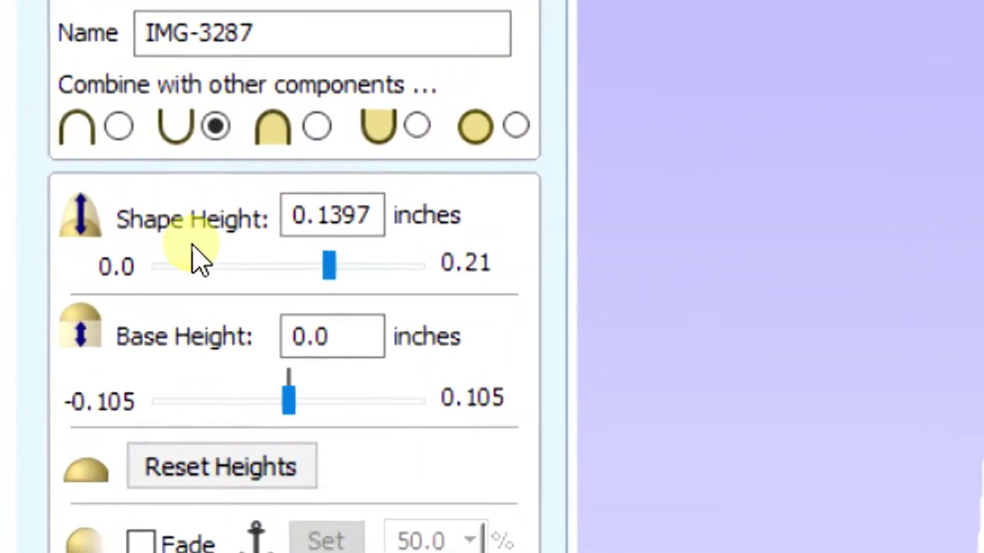
- Set the shape height of IMG-3287 to 0.11 inches and close its component properties
{"action": "left_click", "coordinate": [387, 214]}
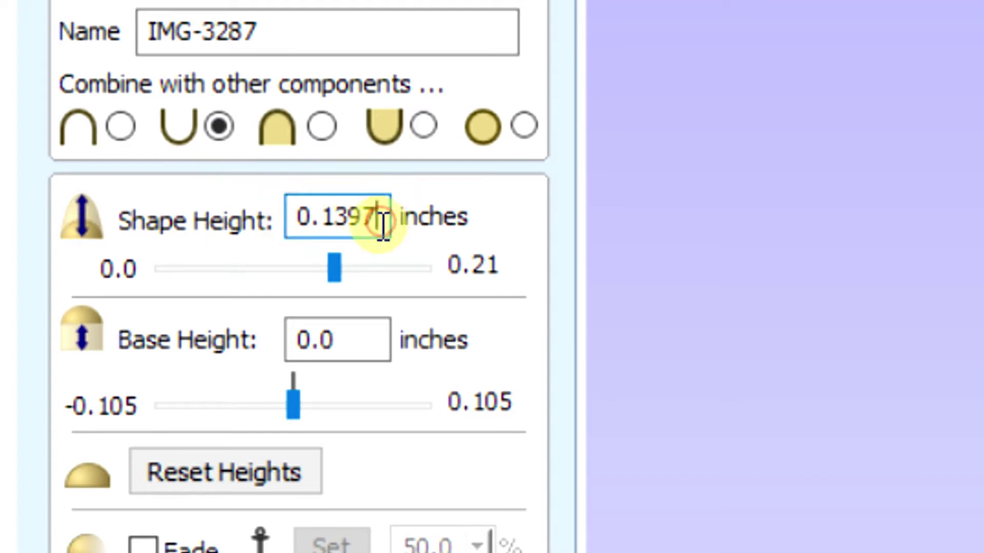
{"action": "left_click", "coordinate": [382, 225]}
{"action": "key", "text": "BackSpace"}
{"action": "key", "text": "BackSpace"}
{"action": "key", "text": "BackSpace"}
{"action": "key", "text": "BackSpace"}
{"action": "key", "text": "BackSpace"}
{"action": "key", "text": "BackSpace"}
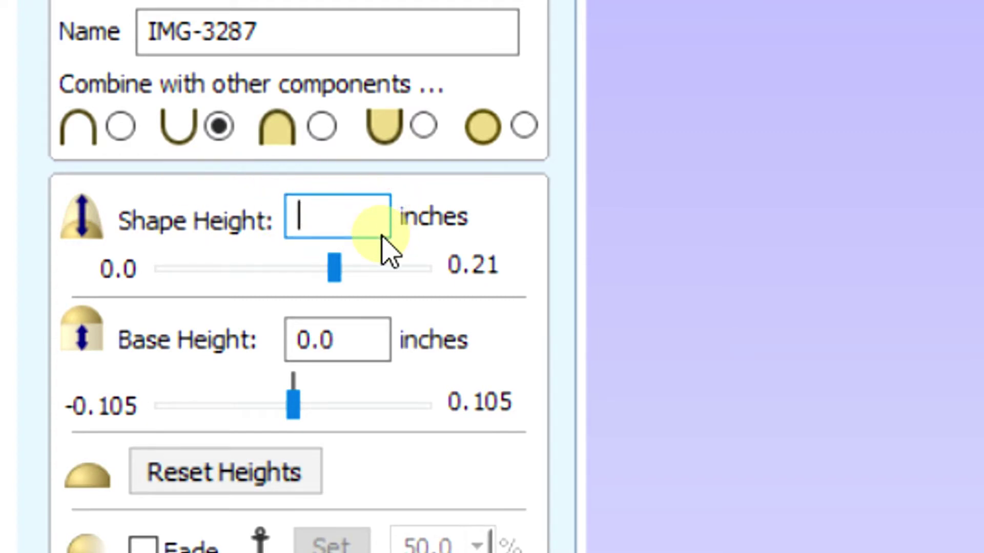
{"action": "type", "text": "."}
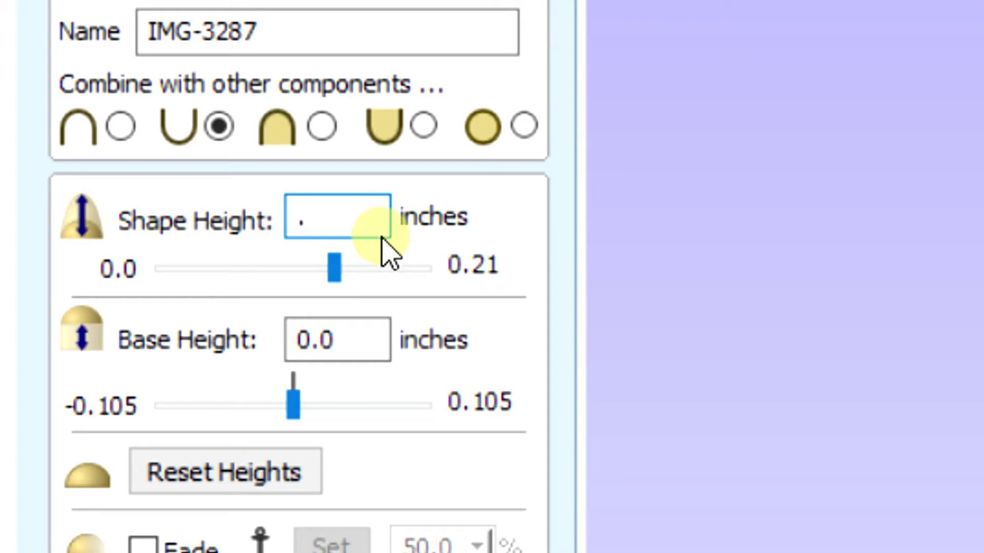
{"action": "type", "text": "11"}
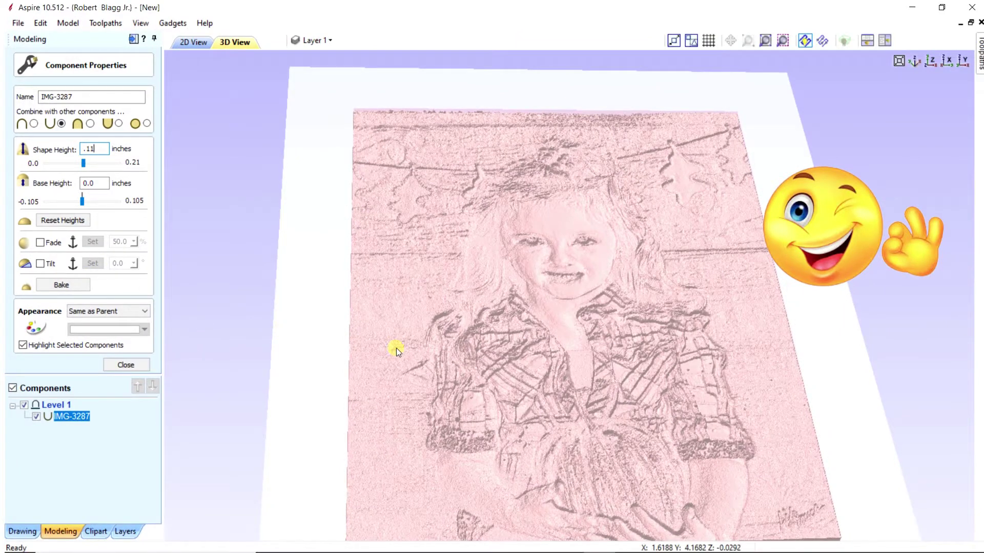
{"action": "left_click", "coordinate": [126, 365]}
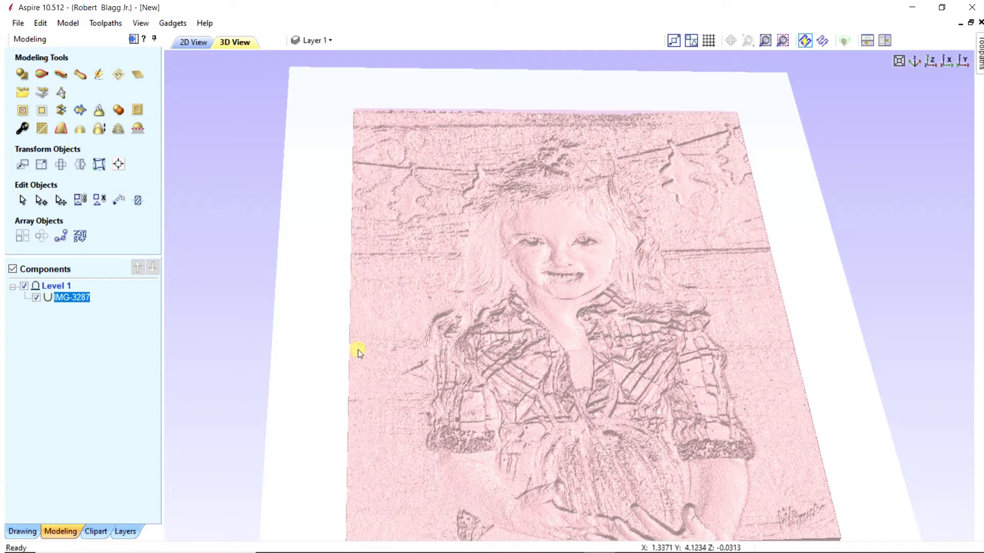
- Assign the #46294 Tapered Ball Nose (0.10 degree, 0.25 inch tip) to the Finish Machining Toolpath and close the toolpath form
{"action": "left_click", "coordinate": [198, 48]}
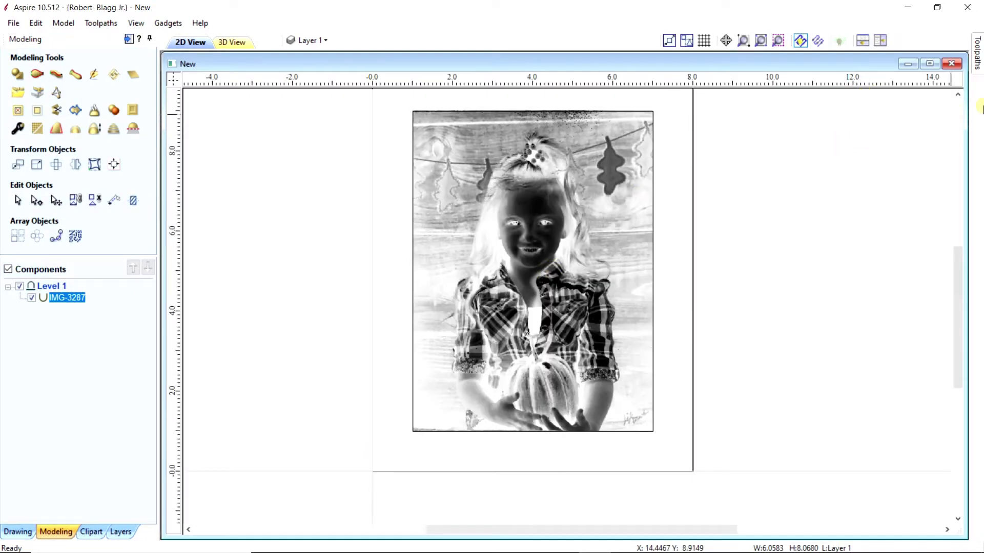
{"action": "mouse_move", "coordinate": [977, 65]}
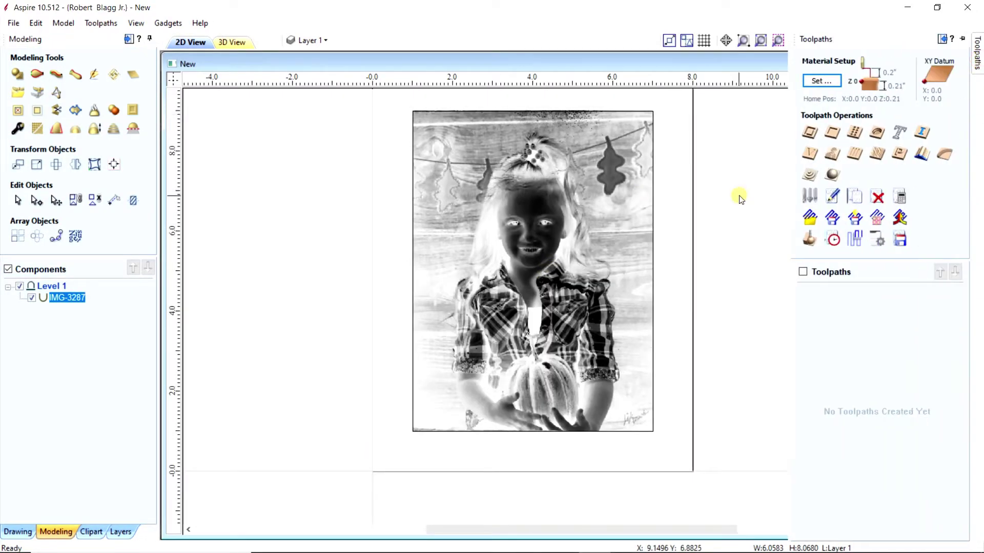
{"action": "left_click", "coordinate": [832, 176]}
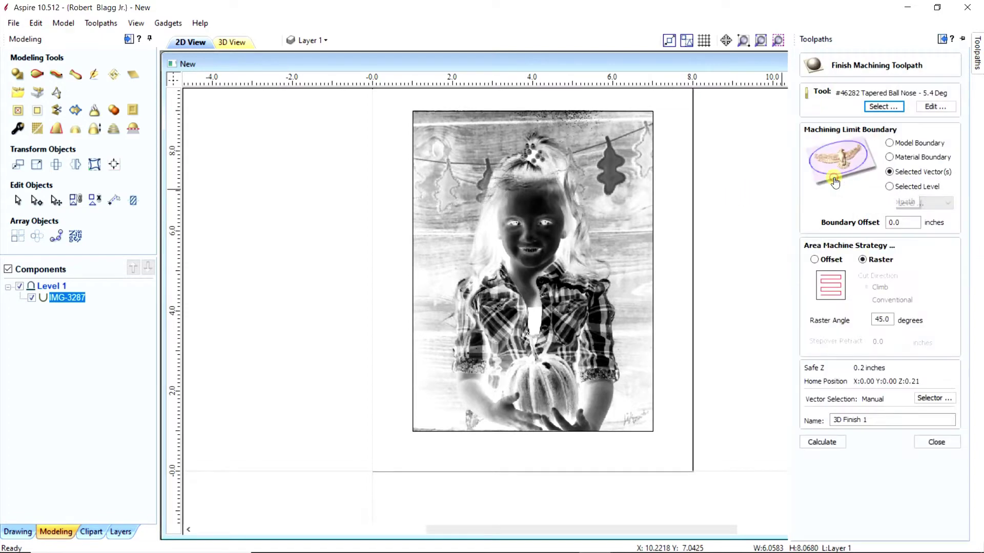
{"action": "left_click", "coordinate": [880, 108]}
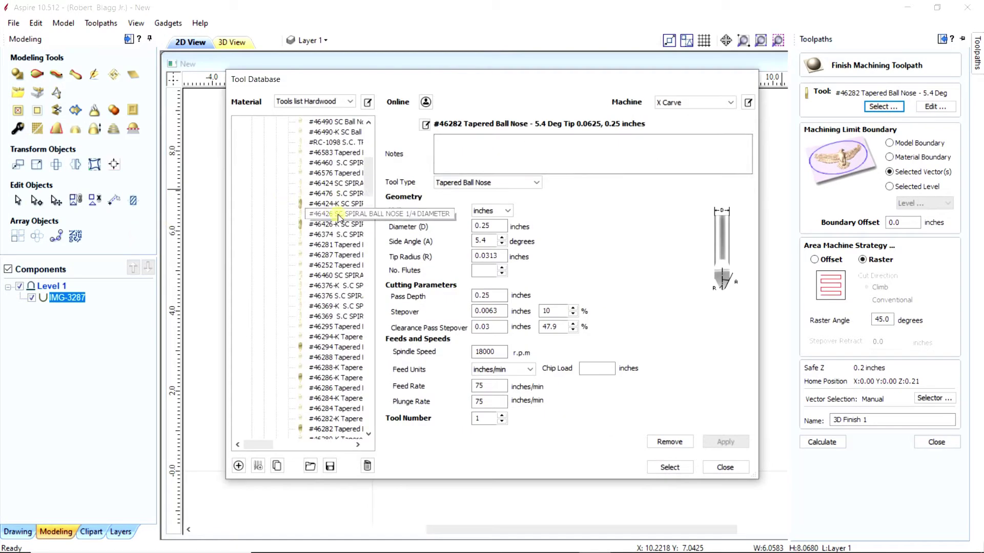
{"action": "scroll", "coordinate": [338, 215], "scroll_direction": "up", "scroll_amount": 2}
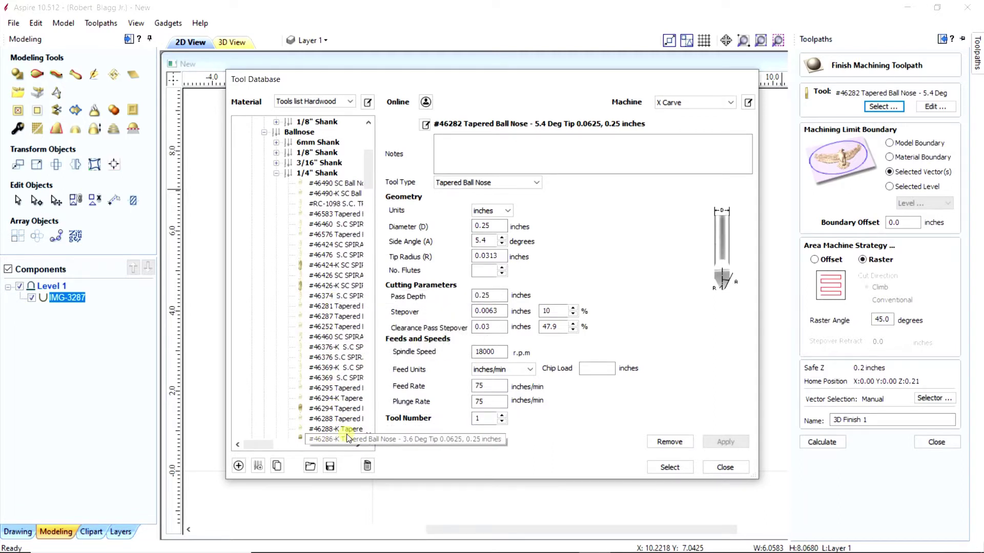
{"action": "scroll", "coordinate": [347, 435], "scroll_direction": "down", "scroll_amount": 1}
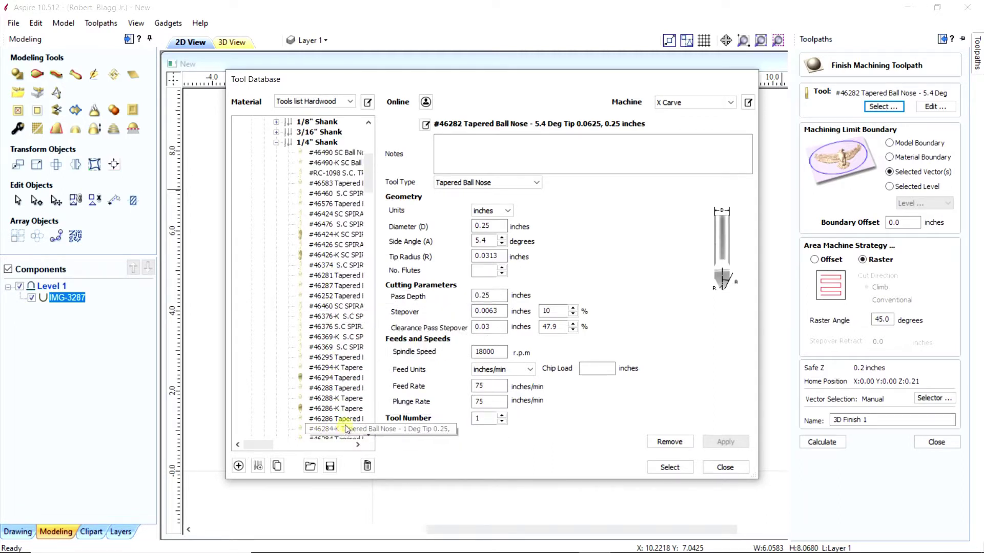
{"action": "left_click", "coordinate": [352, 379]}
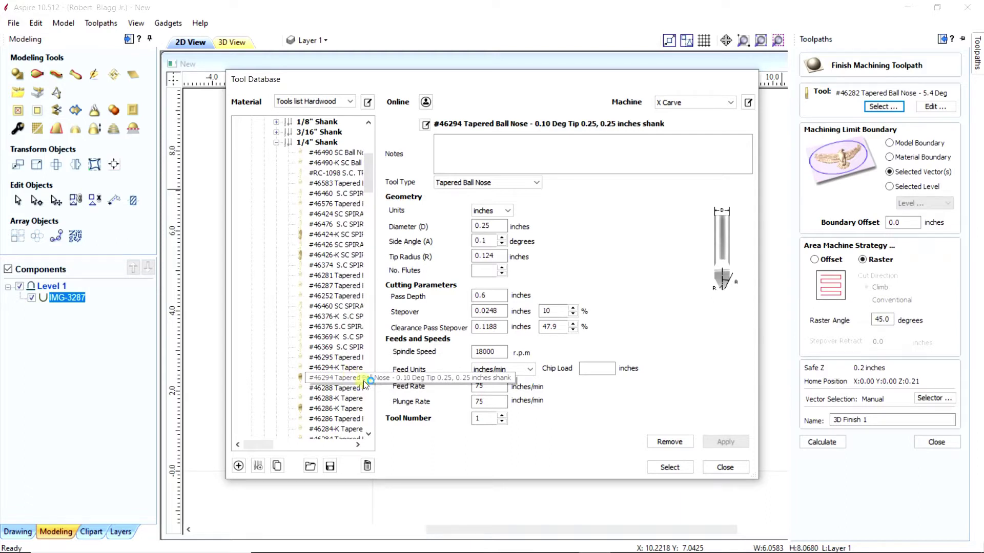
{"action": "left_click", "coordinate": [495, 227]}
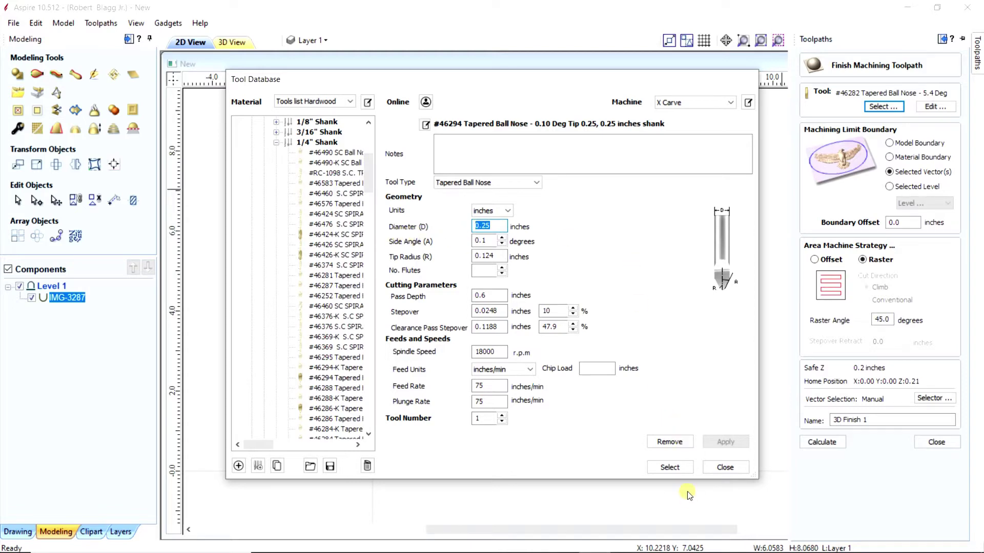
{"action": "left_click", "coordinate": [669, 467]}
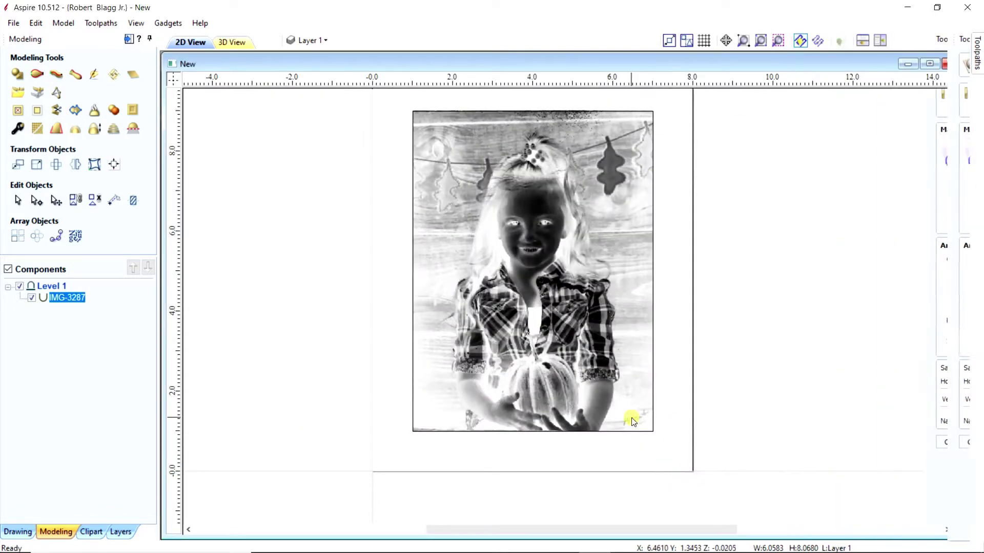
{"action": "mouse_move", "coordinate": [977, 45]}
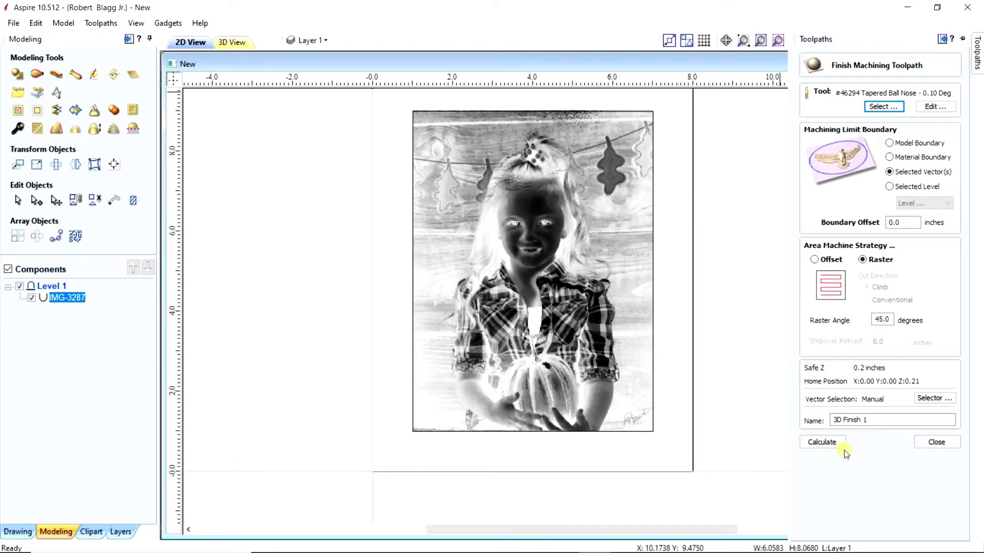
{"action": "left_click", "coordinate": [923, 447]}
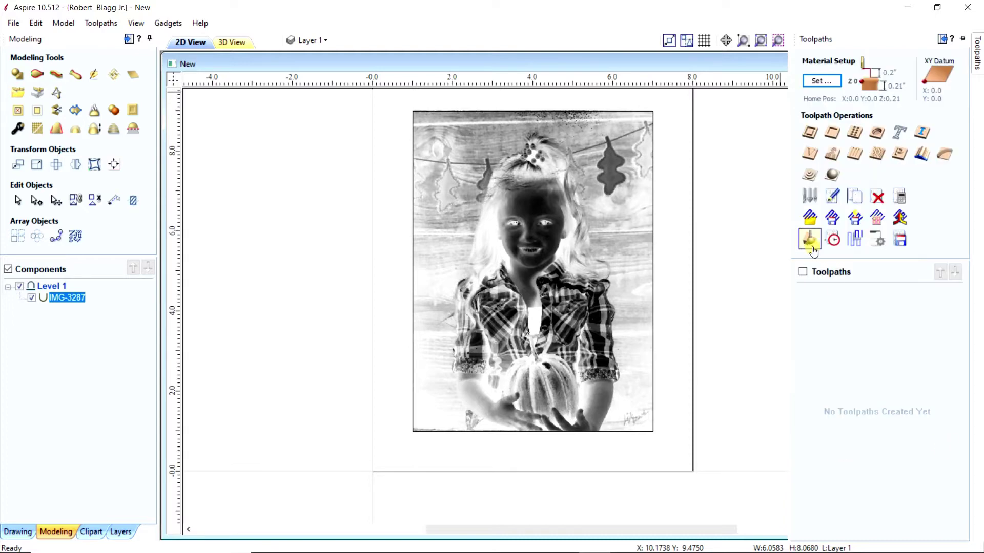
- In the material setup, keep Gap Below Model selected at 0.04 inches and try a Z gap above material of 0.1 inches
{"action": "left_click", "coordinate": [826, 82]}
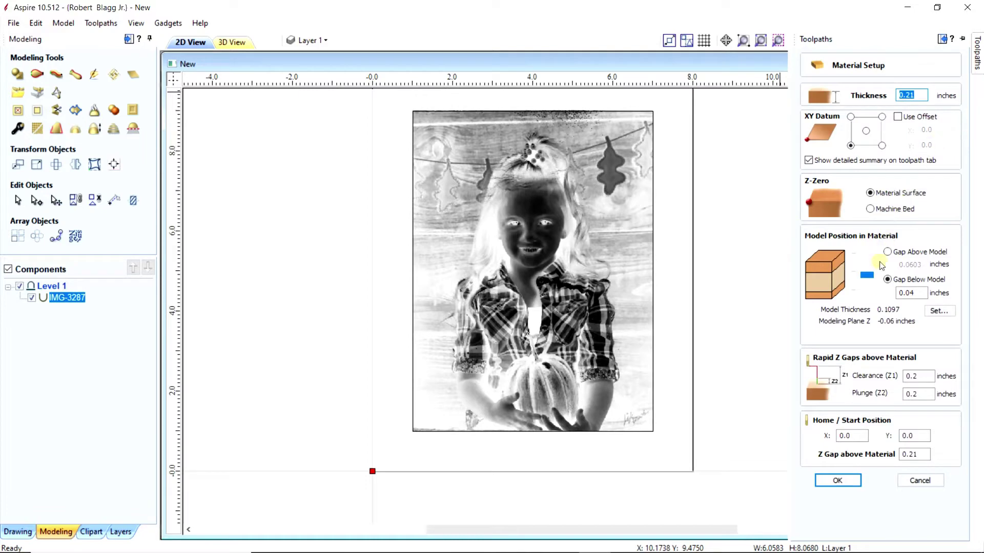
{"action": "left_click_drag", "start_coordinate": [912, 292], "coordinate": [877, 291]}
{"action": "left_click_drag", "start_coordinate": [925, 293], "coordinate": [899, 292]}
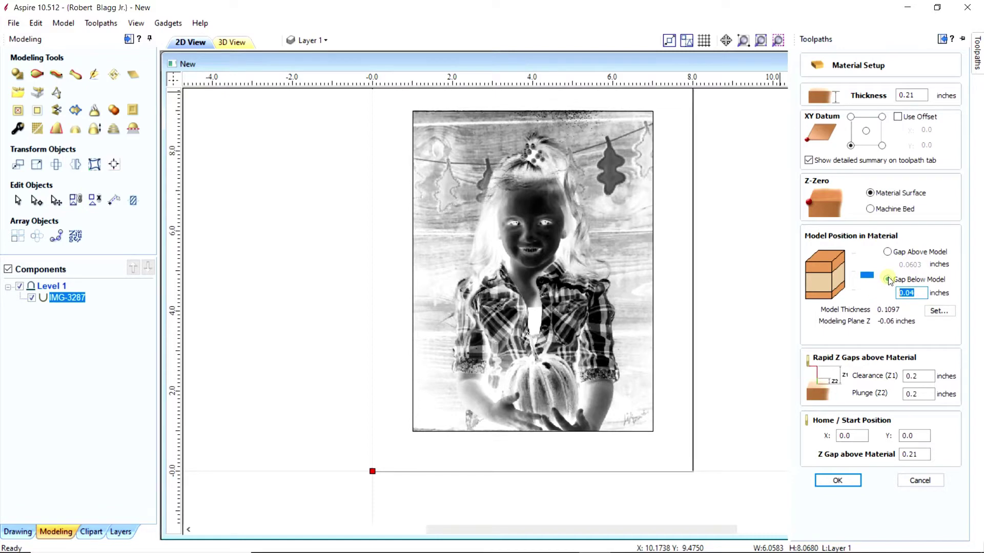
{"action": "left_click", "coordinate": [887, 280]}
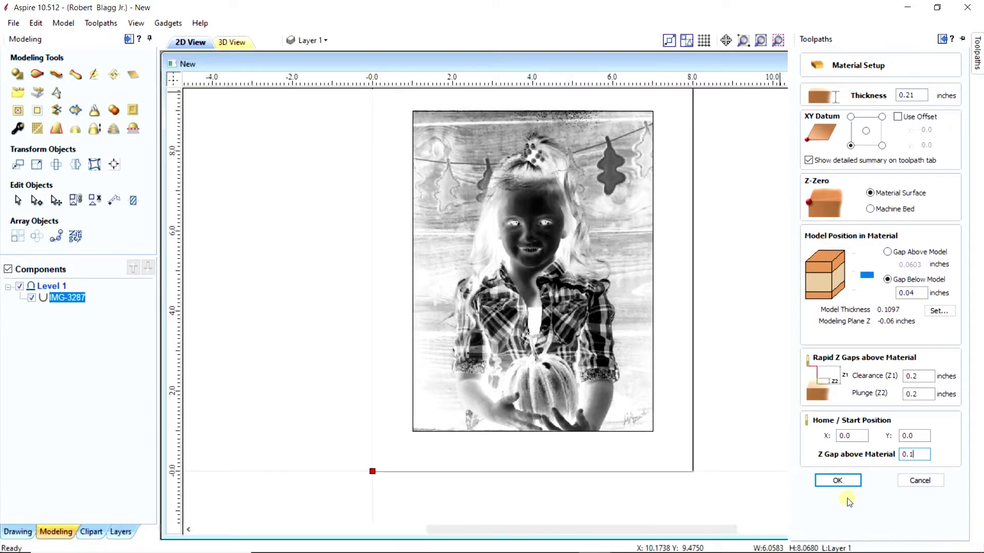
{"action": "left_click", "coordinate": [824, 482]}
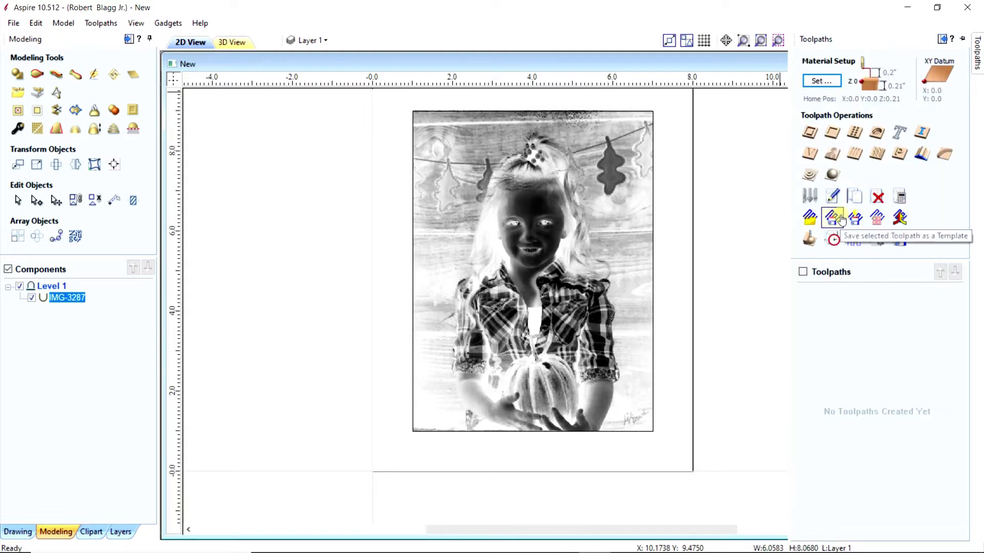
- Reopen the Finish Machining Toolpath, check the diameter and stepover of the #46294 Tapered Ball Nose, and reselect that tool
{"action": "left_click", "coordinate": [833, 176]}
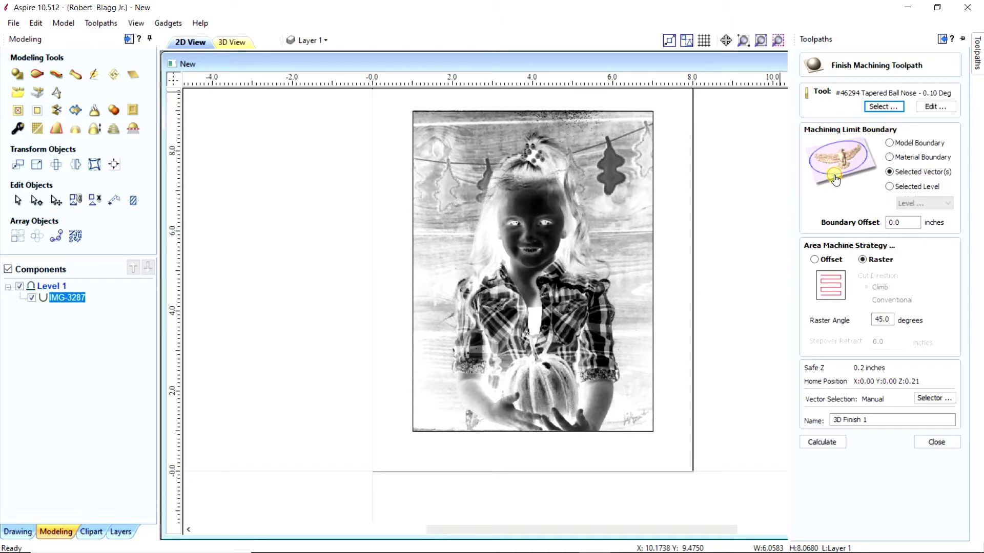
{"action": "left_click", "coordinate": [880, 106]}
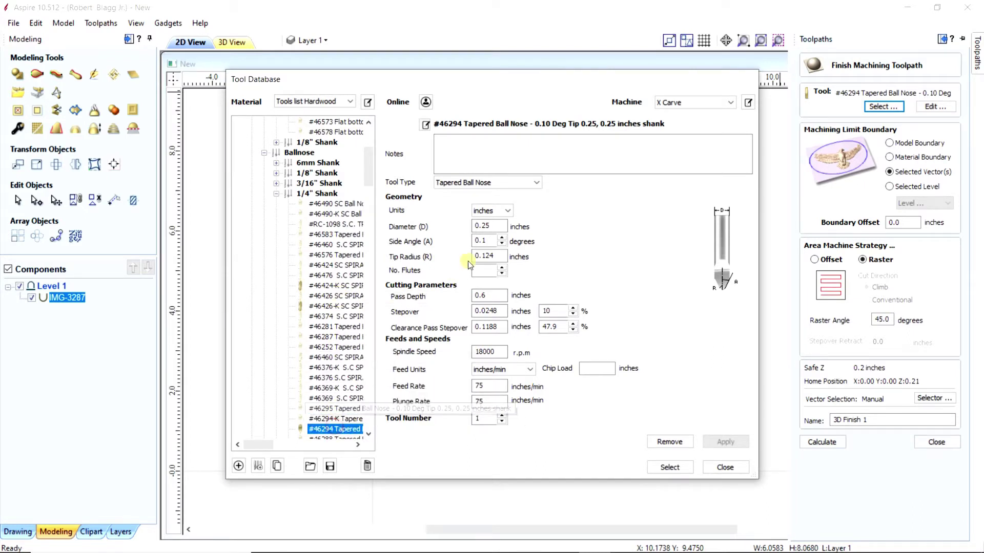
{"action": "left_click_drag", "start_coordinate": [491, 226], "coordinate": [456, 225]}
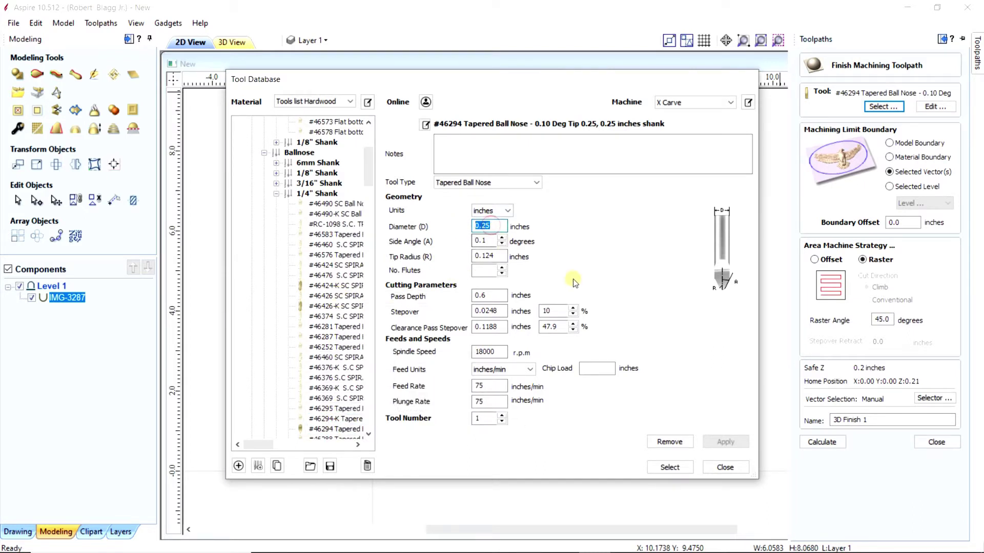
{"action": "double_click", "coordinate": [547, 311]}
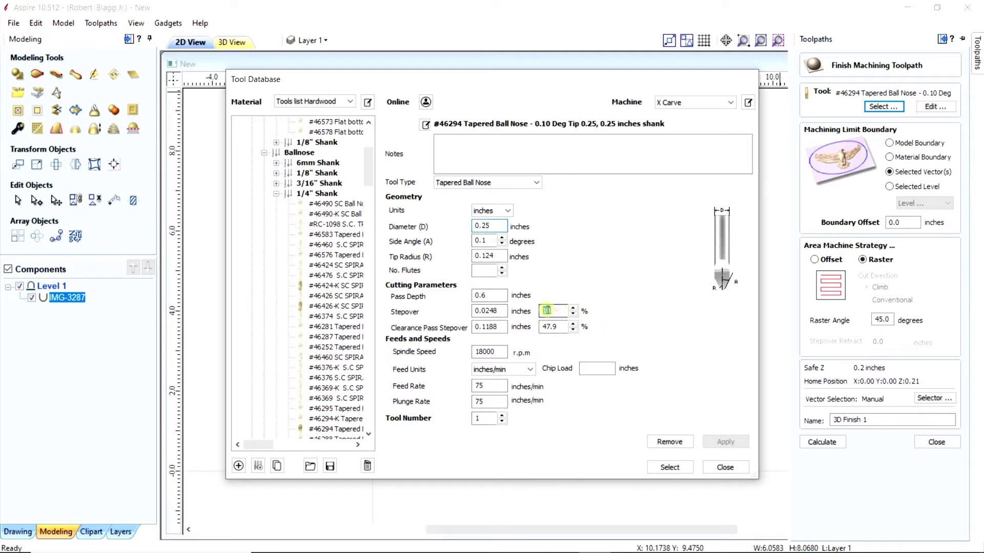
{"action": "left_click", "coordinate": [669, 467]}
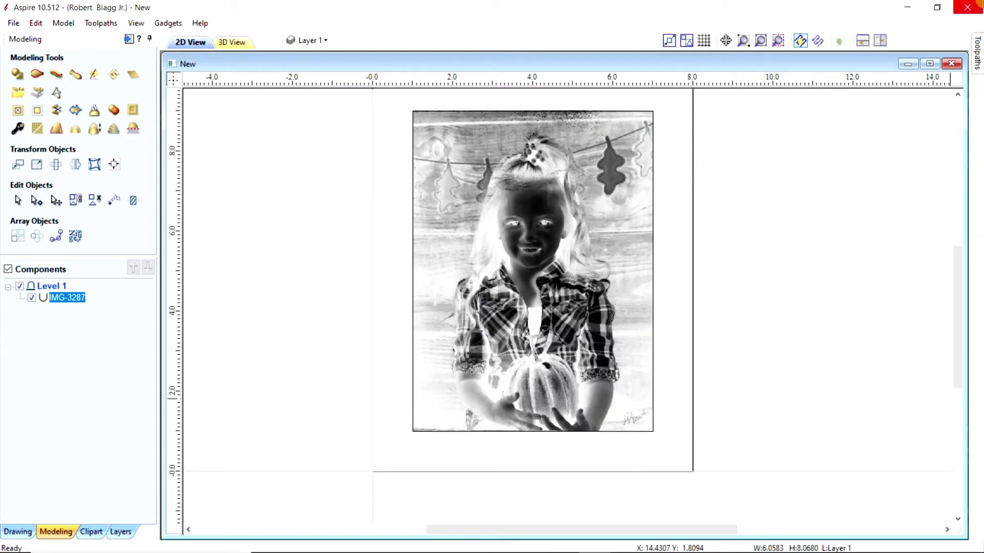
{"action": "mouse_move", "coordinate": [977, 54]}
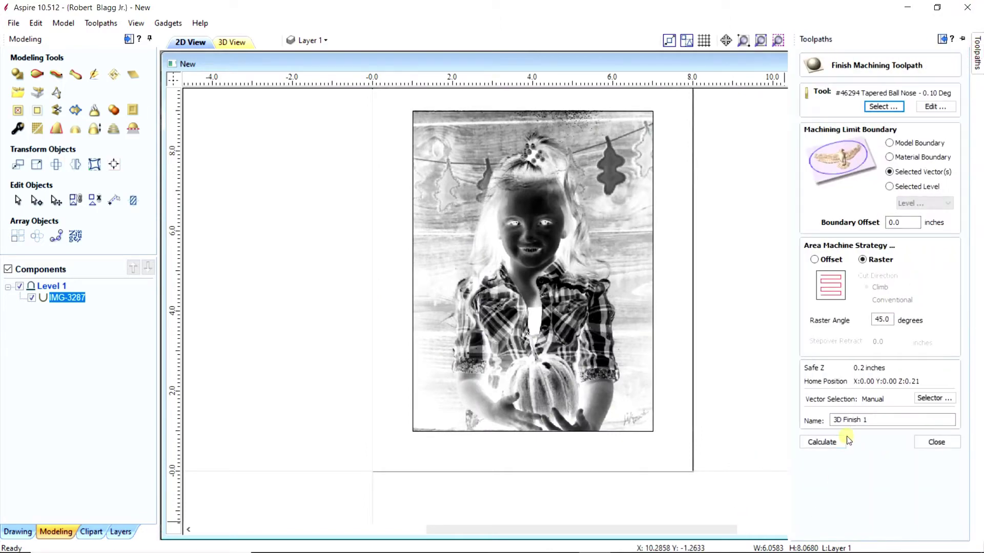
- Try to calculate the finish toolpath, and select the rectangular border vector around the photo as its machining boundary
{"action": "left_click", "coordinate": [832, 442]}
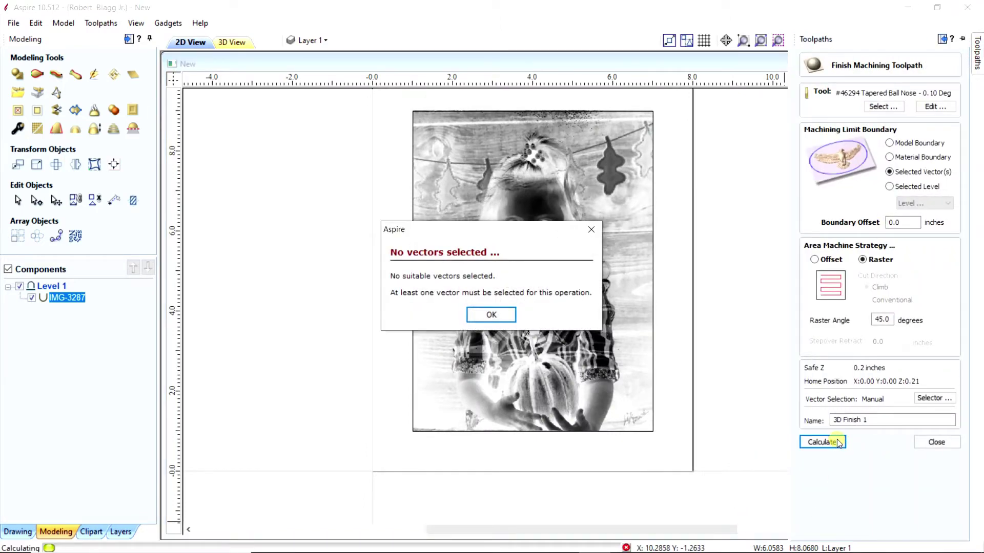
{"action": "left_click", "coordinate": [490, 314]}
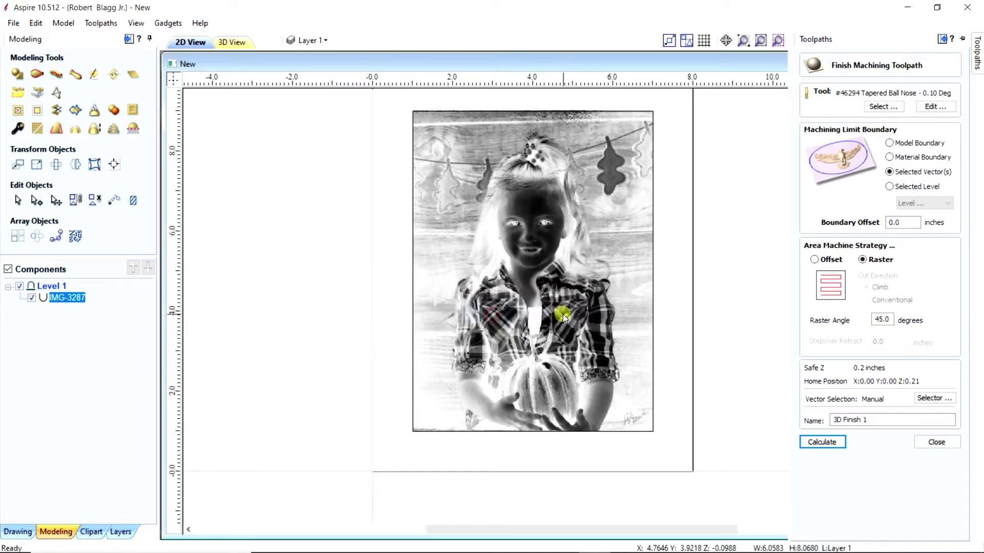
{"action": "left_click", "coordinate": [563, 314]}
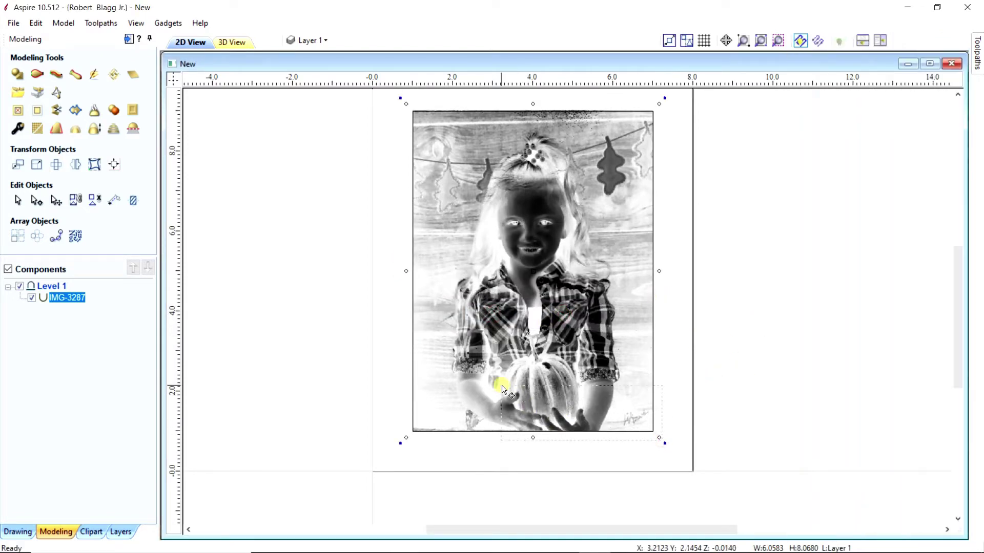
{"action": "left_click_drag", "start_coordinate": [414, 212], "coordinate": [394, 97]}
{"action": "scroll", "coordinate": [589, 190], "scroll_direction": "up", "scroll_amount": 2}
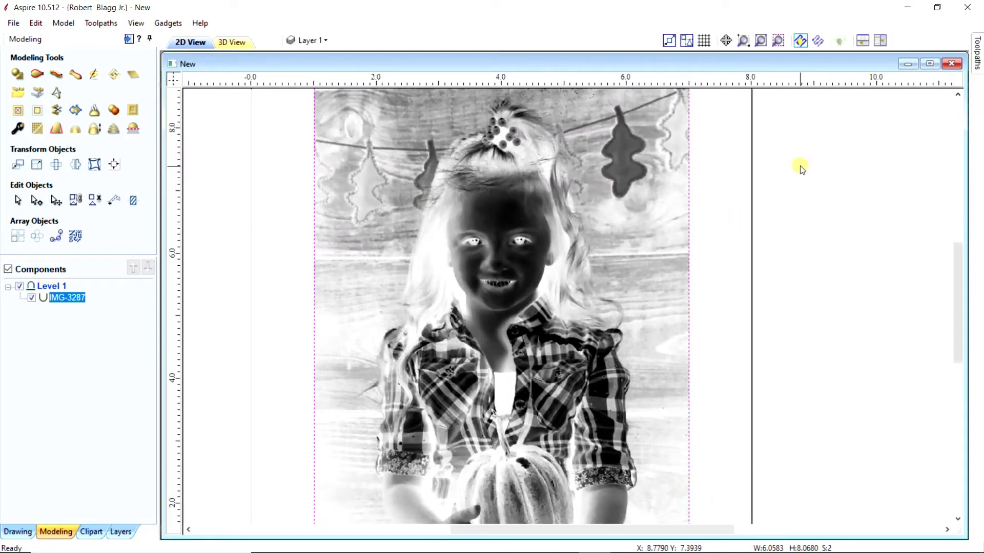
{"action": "scroll", "coordinate": [800, 165], "scroll_direction": "down", "scroll_amount": 1}
{"action": "mouse_move", "coordinate": [977, 46]}
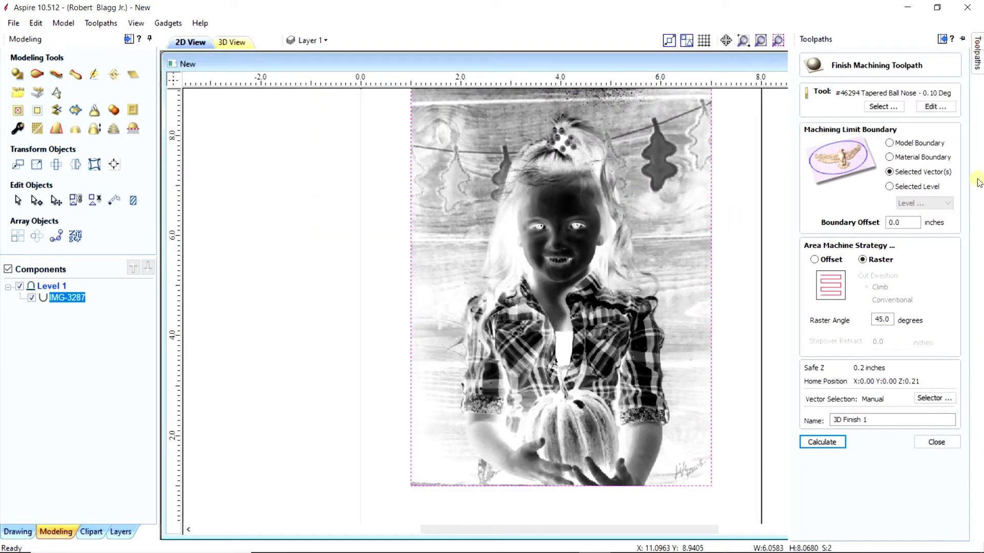
- Calculate the 3D Finish 1 toolpath within the selected vector, using the Raster strategy at a 45 degree angle
{"action": "left_click", "coordinate": [889, 171]}
{"action": "double_click", "coordinate": [882, 319]}
{"action": "left_click", "coordinate": [820, 440]}
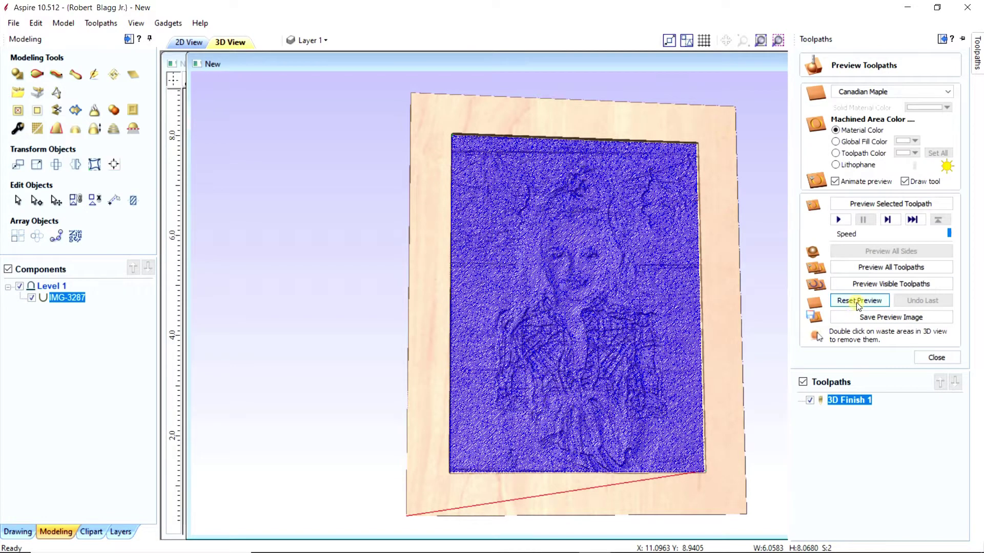
- Preview the visible toolpath's cut in the material and inspect the carved face and shirt up close in 3D
{"action": "left_click", "coordinate": [896, 285]}
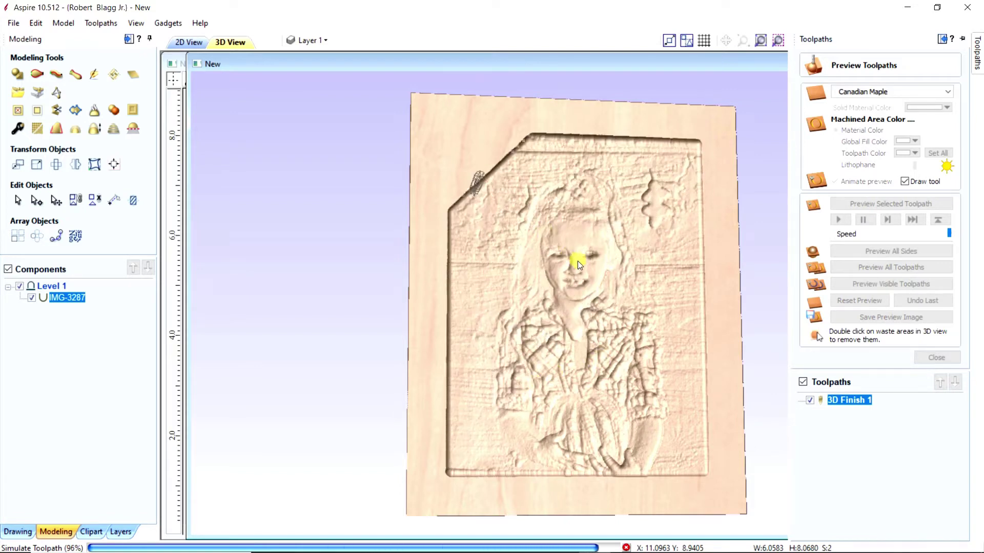
{"action": "left_click_drag", "start_coordinate": [564, 377], "coordinate": [589, 290]}
{"action": "scroll", "coordinate": [589, 291], "scroll_direction": "up", "scroll_amount": 3}
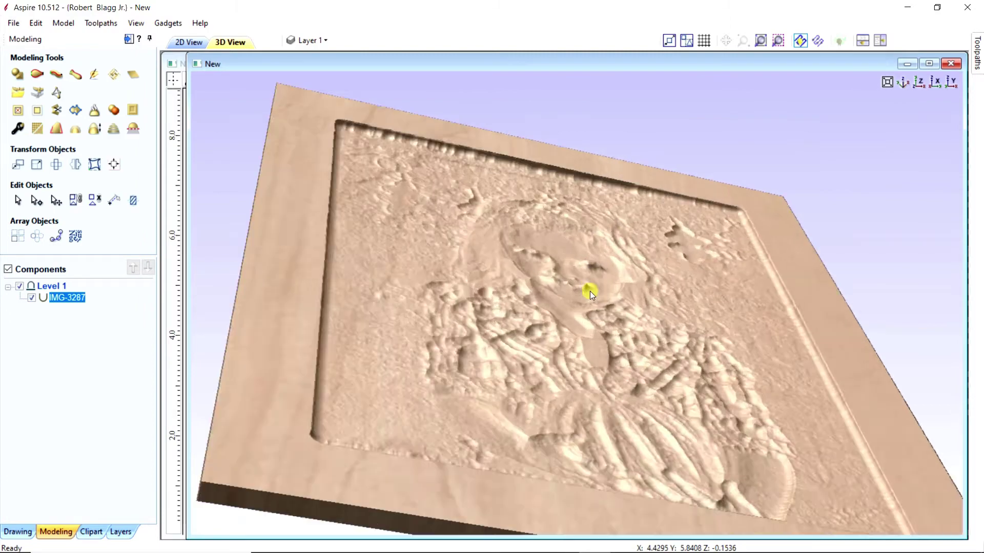
{"action": "scroll", "coordinate": [590, 291], "scroll_direction": "up", "scroll_amount": 2}
{"action": "left_click_drag", "start_coordinate": [560, 383], "coordinate": [594, 254]}
{"action": "scroll", "coordinate": [587, 351], "scroll_direction": "up", "scroll_amount": 2}
{"action": "scroll", "coordinate": [525, 399], "scroll_direction": "up", "scroll_amount": 2}
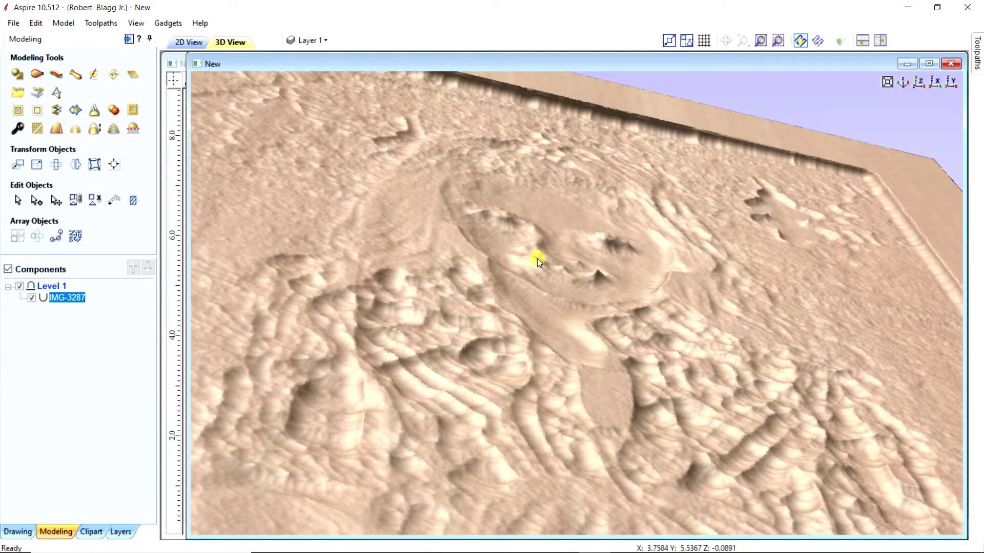
- Create a new component from the toolpath preview of the carved photo relief
{"action": "scroll", "coordinate": [513, 261], "scroll_direction": "down", "scroll_amount": 3}
{"action": "left_click_drag", "start_coordinate": [513, 261], "coordinate": [505, 399]}
{"action": "scroll", "coordinate": [478, 430], "scroll_direction": "up", "scroll_amount": 2}
{"action": "scroll", "coordinate": [552, 358], "scroll_direction": "down", "scroll_amount": 5}
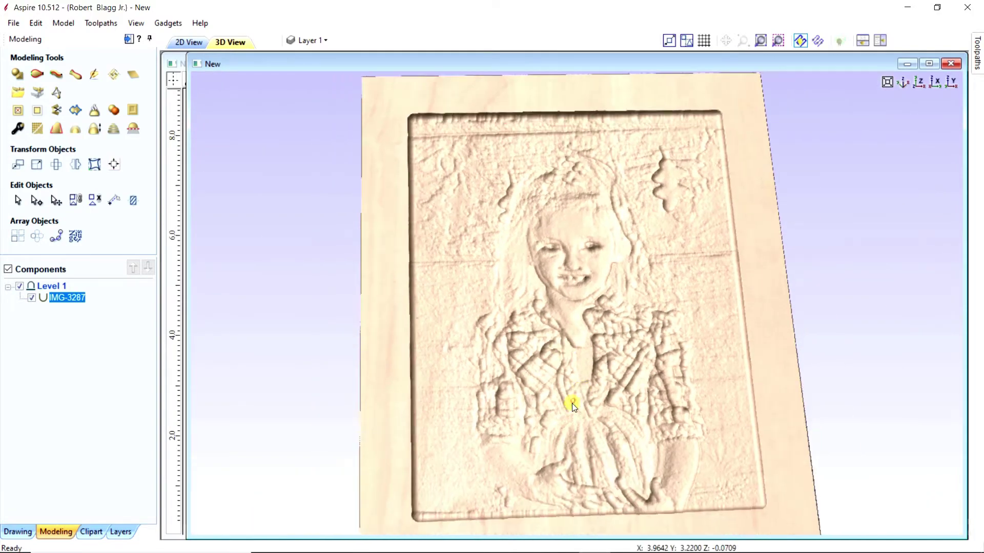
{"action": "left_click_drag", "start_coordinate": [572, 404], "coordinate": [531, 411]}
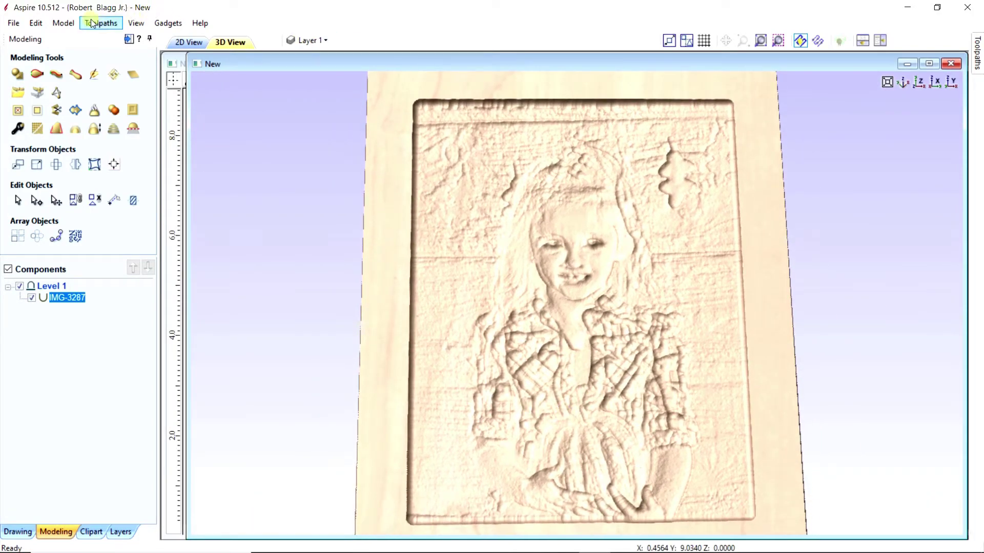
{"action": "left_click", "coordinate": [63, 25]}
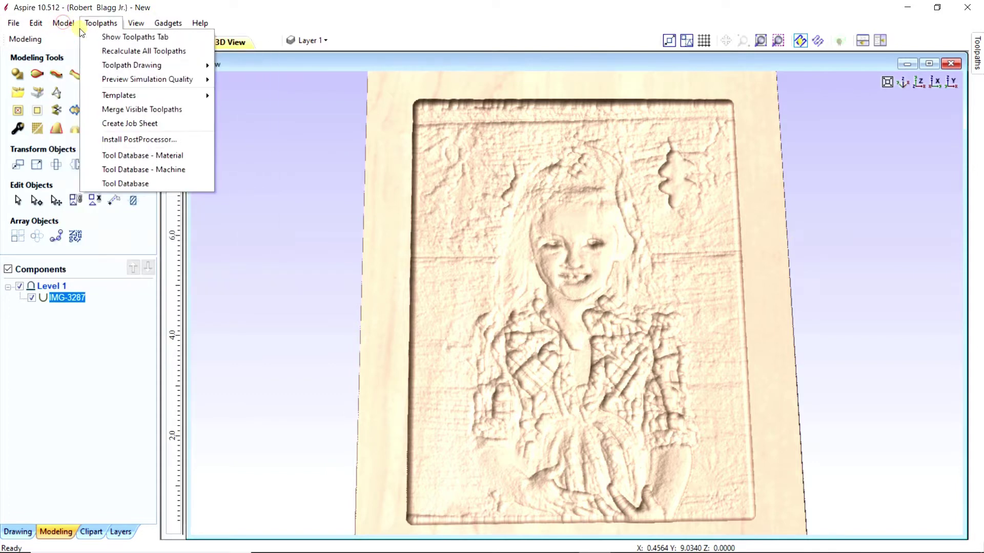
{"action": "mouse_move", "coordinate": [72, 51]}
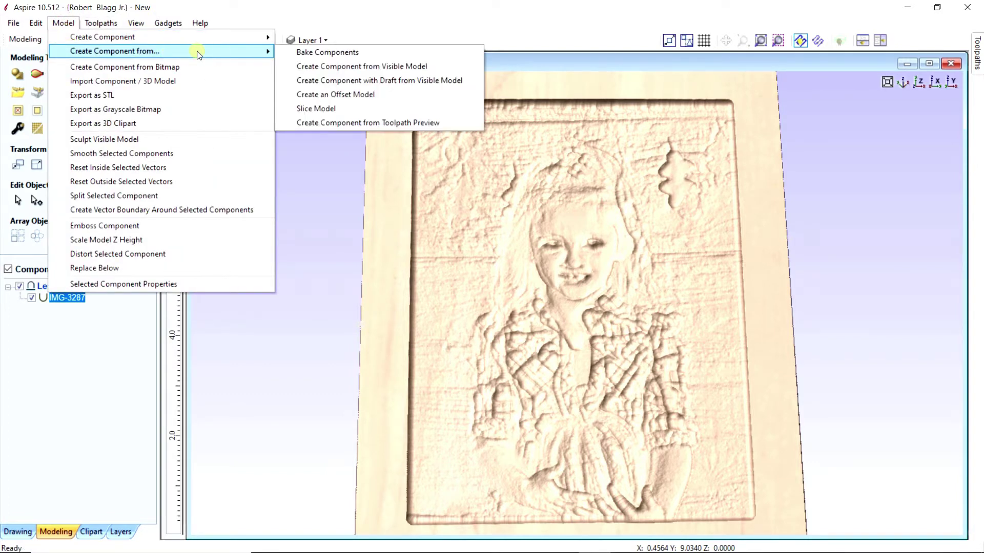
{"action": "left_click", "coordinate": [329, 124]}
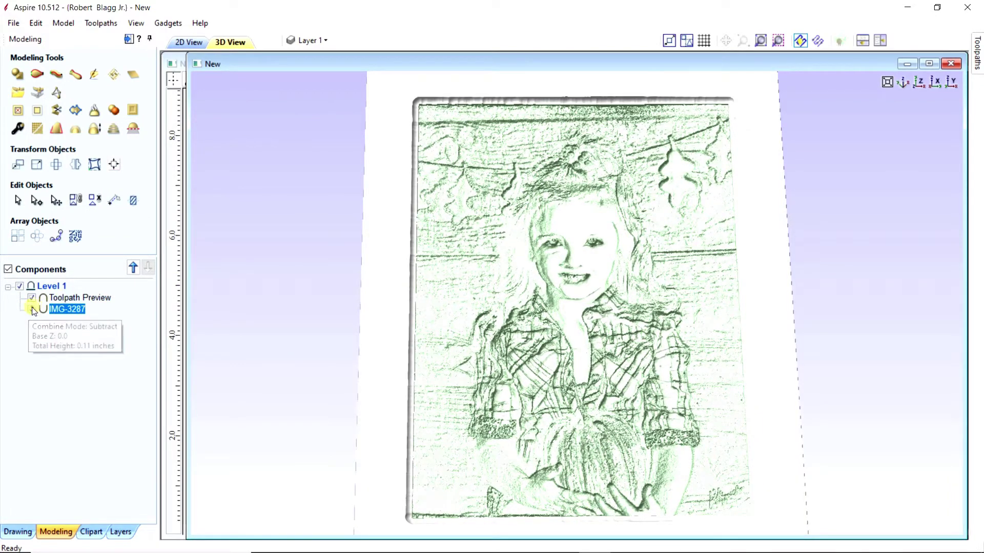
- Hide the IMG-3287 component and set the Toolpath Preview component's combine mode to Subtract
{"action": "left_click", "coordinate": [31, 309]}
{"action": "left_click", "coordinate": [78, 298]}
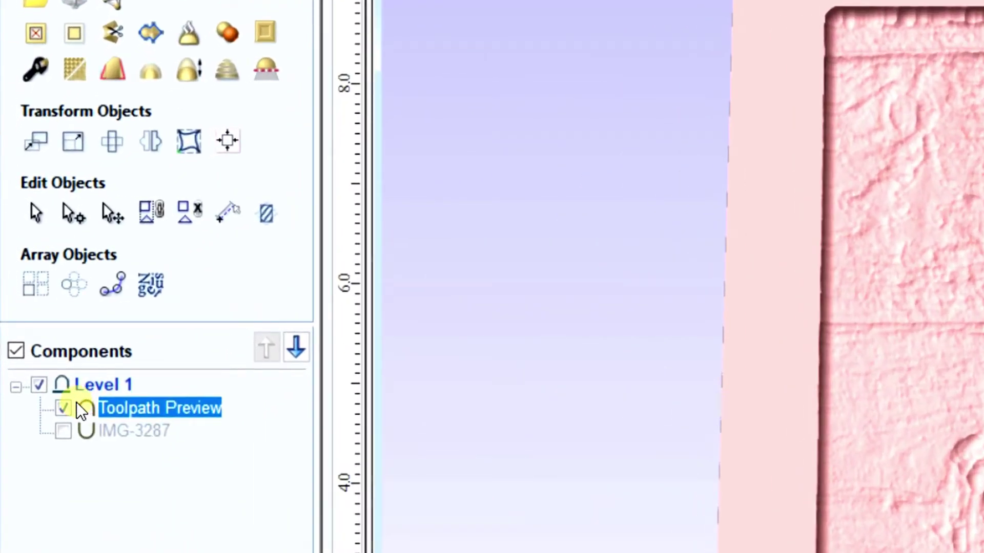
{"action": "double_click", "coordinate": [87, 405]}
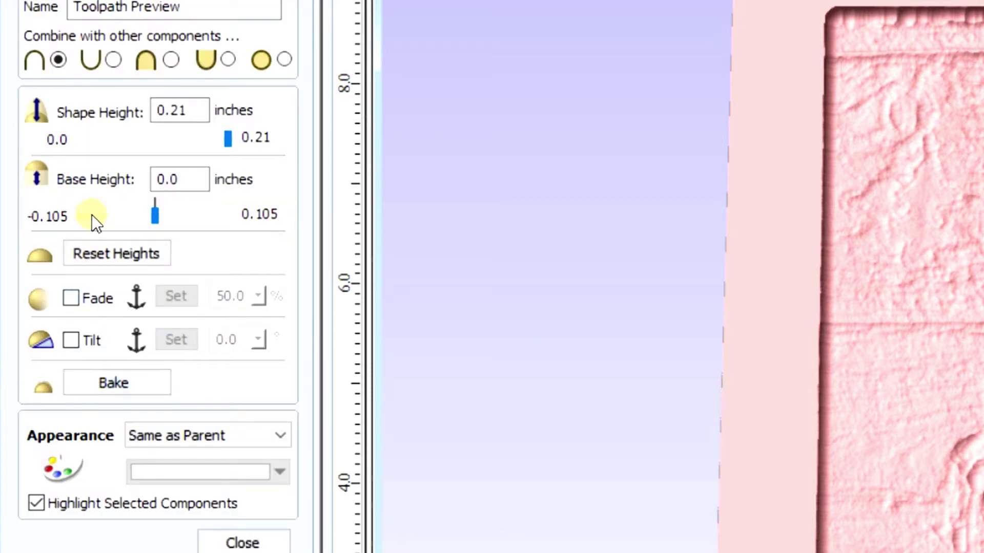
{"action": "left_click", "coordinate": [114, 61]}
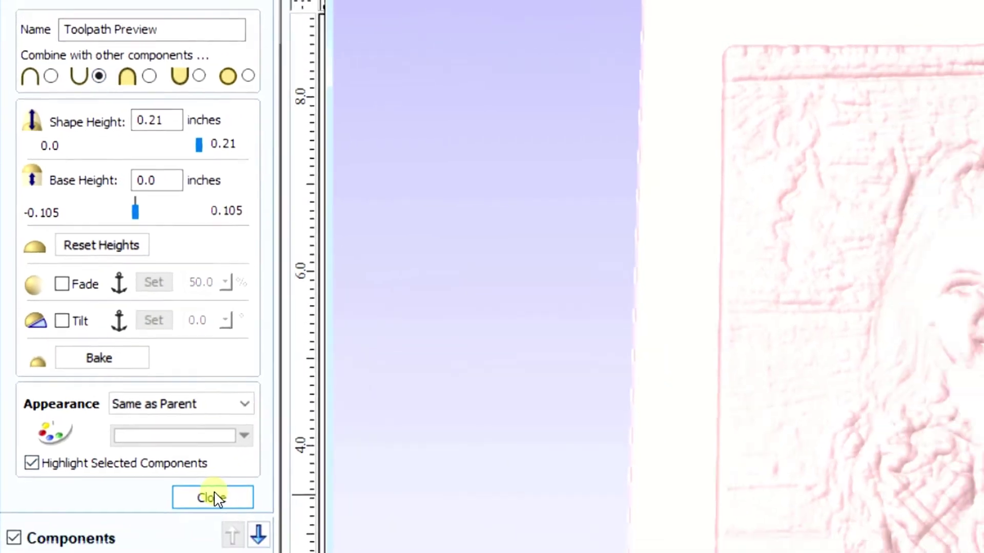
{"action": "left_click", "coordinate": [244, 541]}
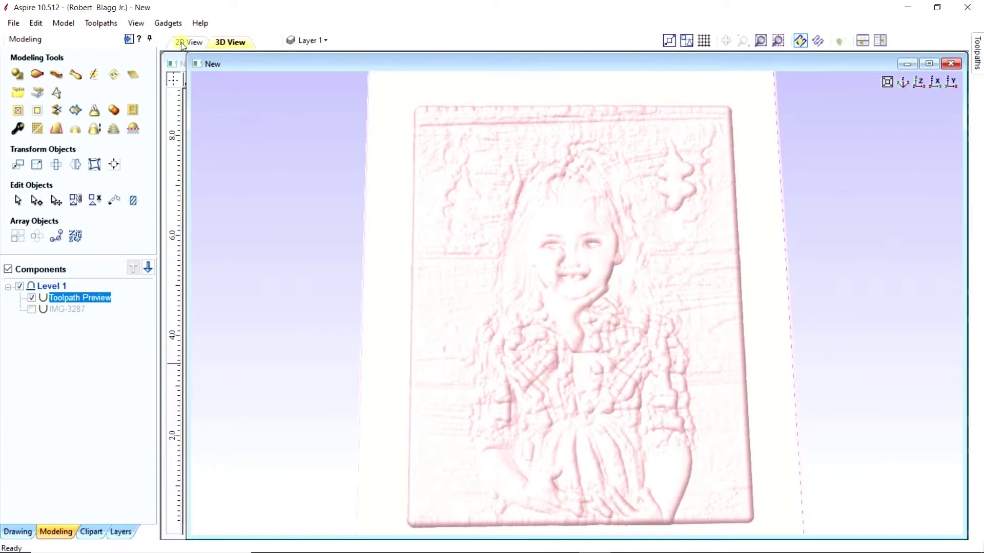